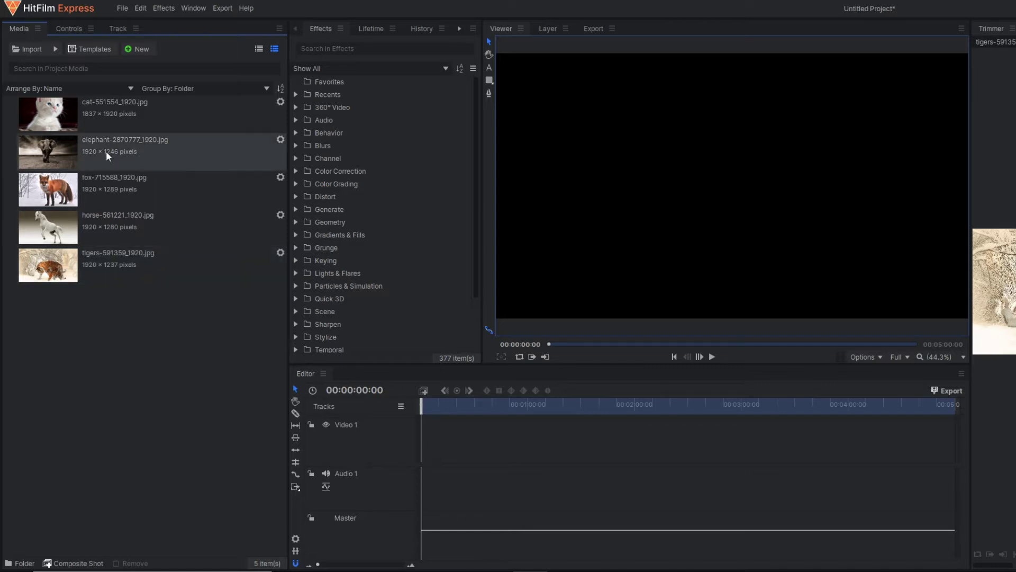
Step: Create a composite shot named 'cat' at 1080×1080 with a 00:00:10:00 duration
left_click(139, 48)
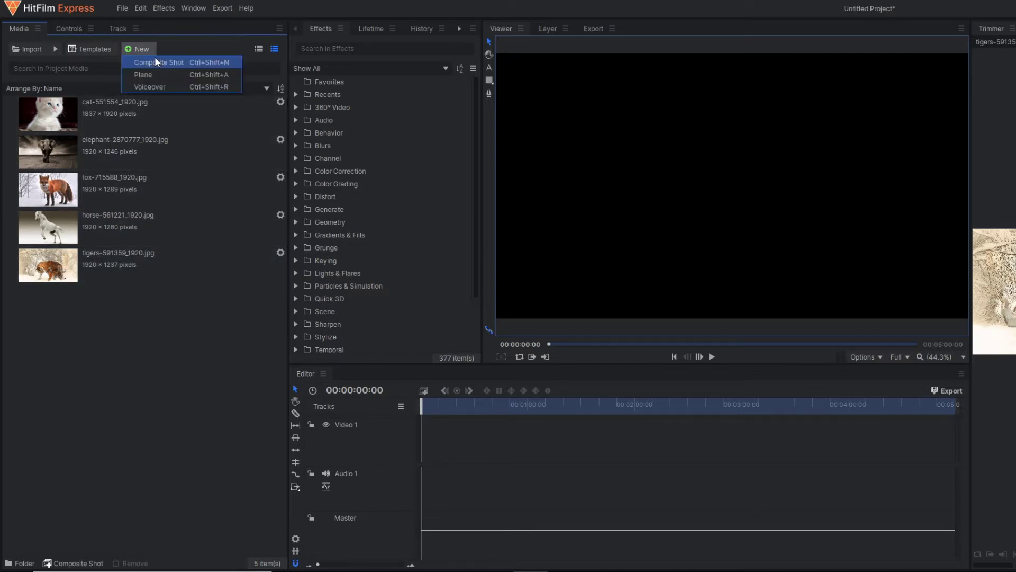
left_click(164, 62)
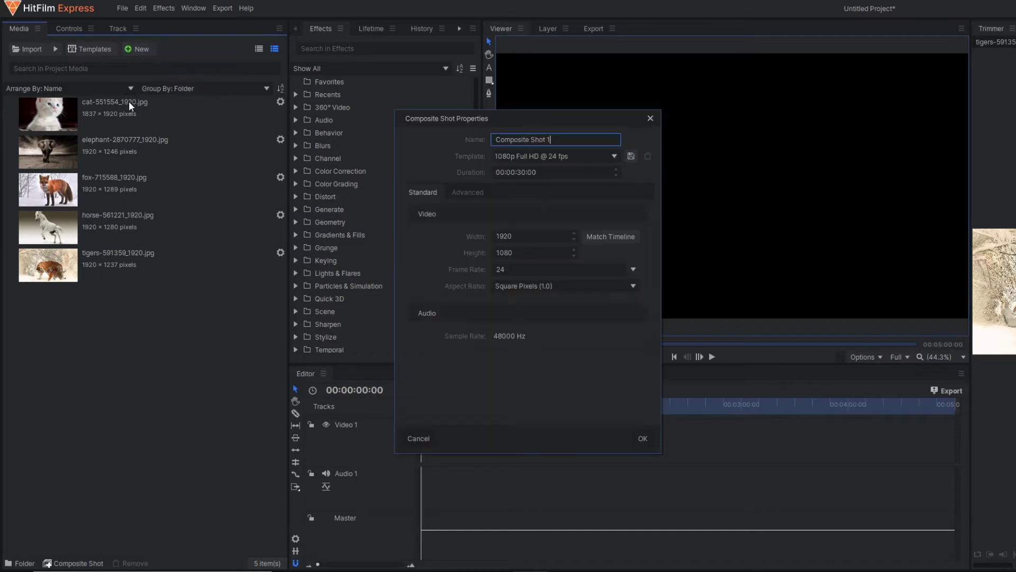
triple_click(530, 139)
type("cat")
left_click(519, 236)
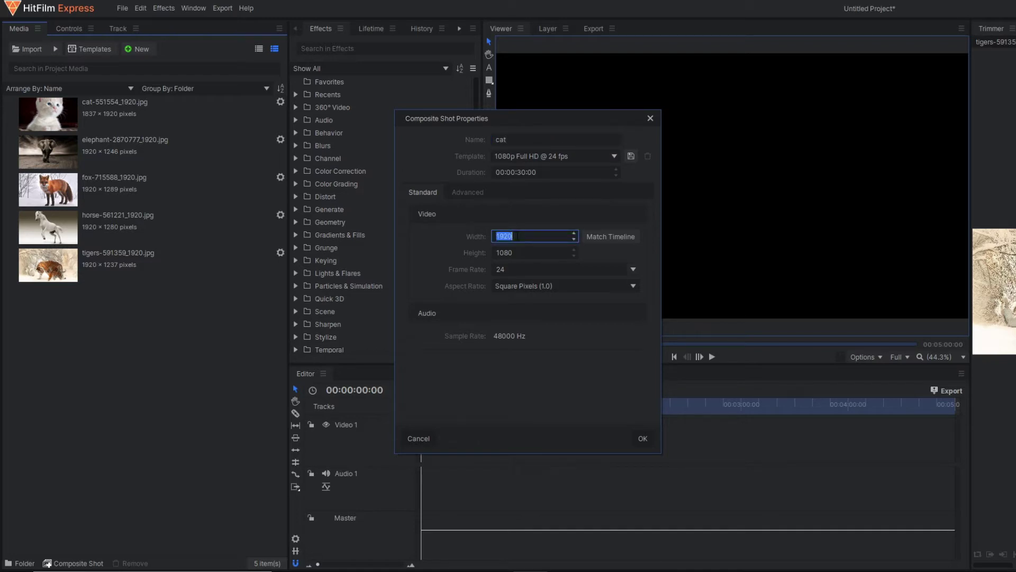
type("1080")
left_click(555, 169)
left_click(557, 170)
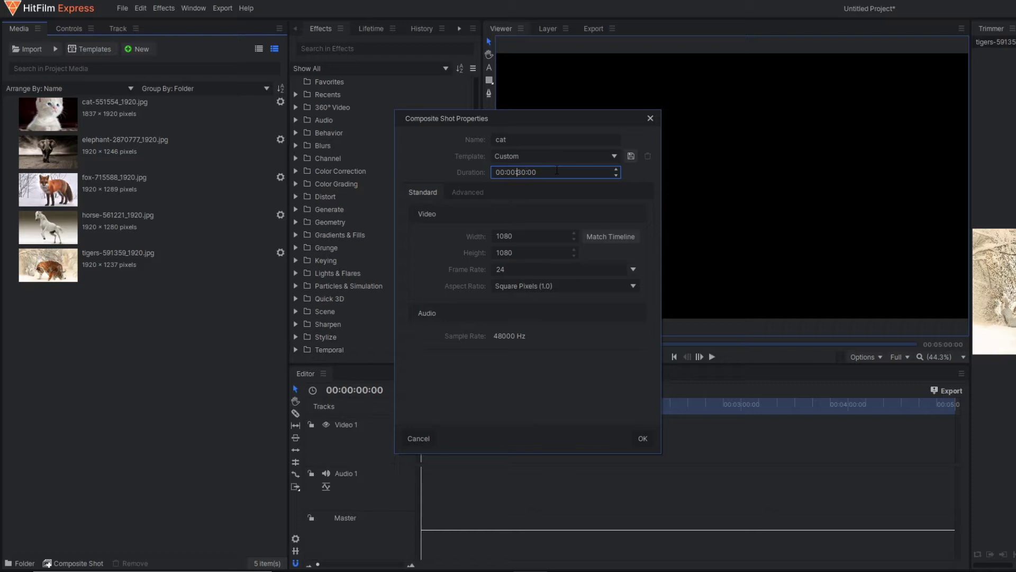
key("BackSpace")
type("1")
key("Return")
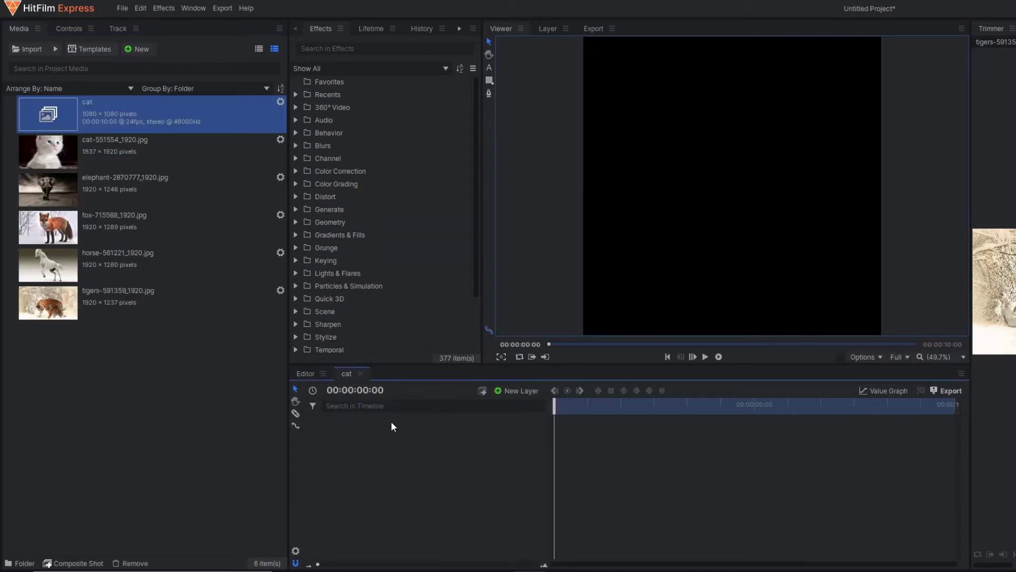
Step: Place the cat photo on the timeline and add a plane layer named 'frame'
left_click_drag(159, 152, 379, 451)
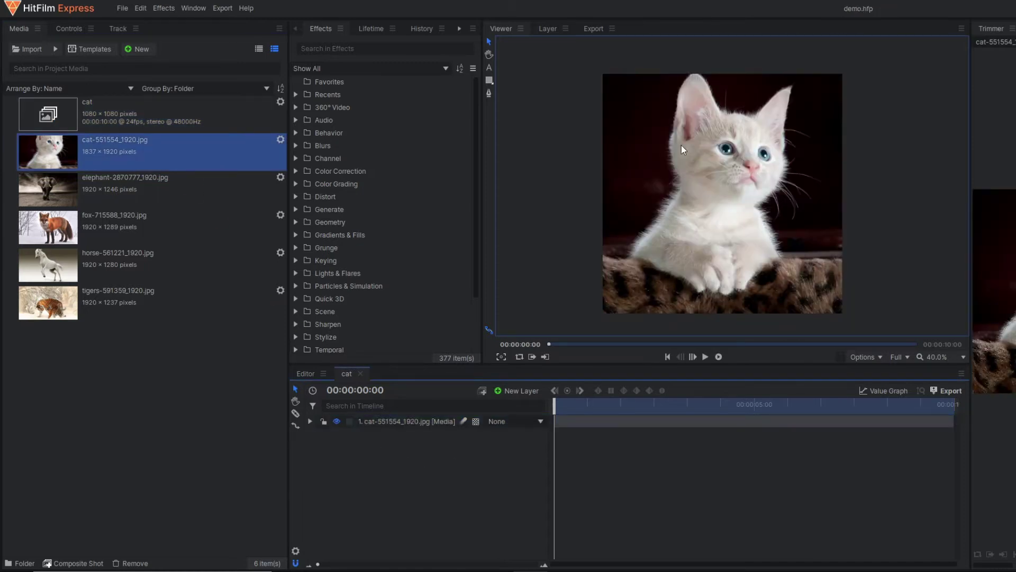
left_click(519, 390)
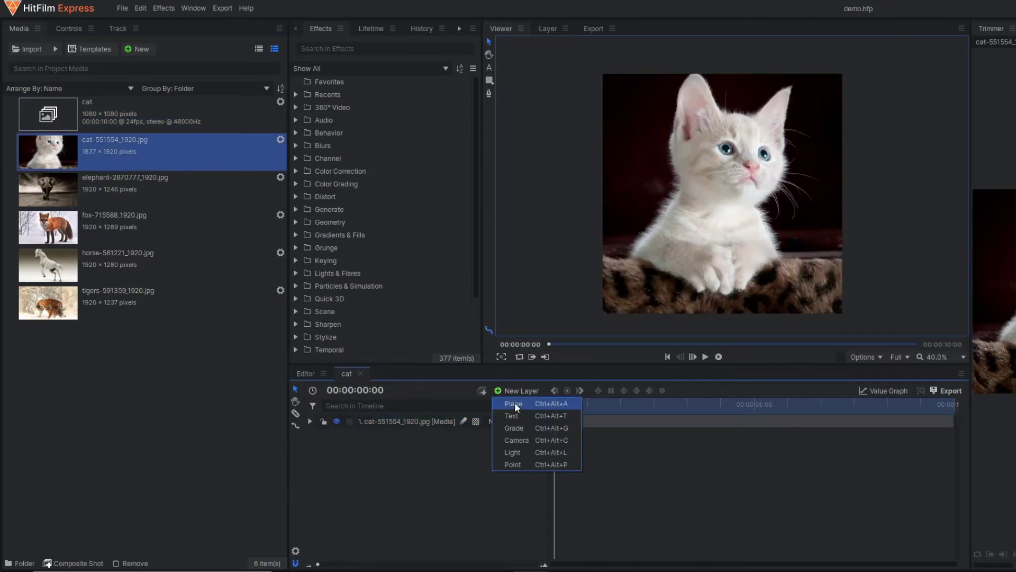
left_click(514, 403)
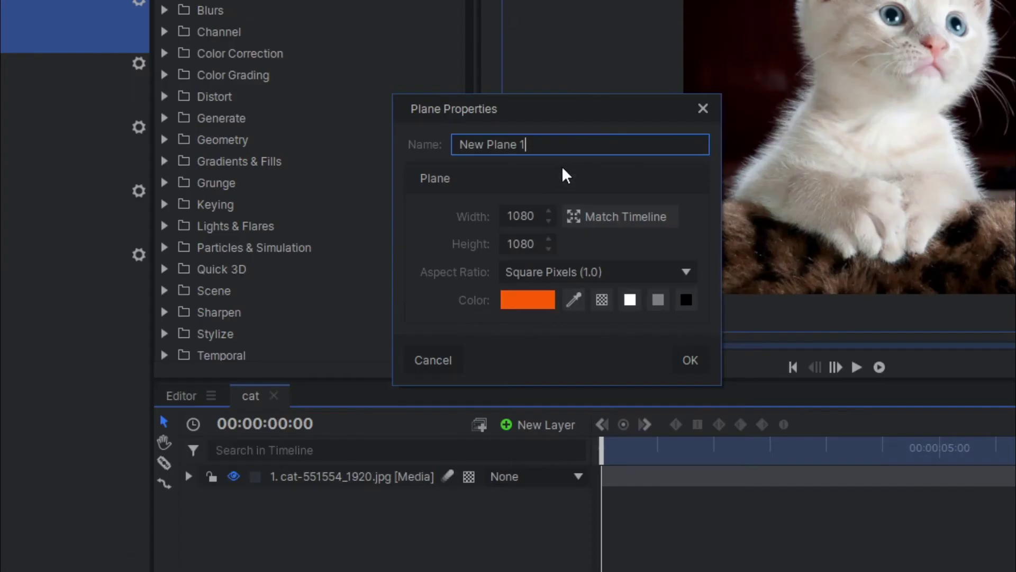
left_click_drag(511, 224, 482, 224)
left_click_drag(479, 144, 458, 144)
type("frame")
key("Return")
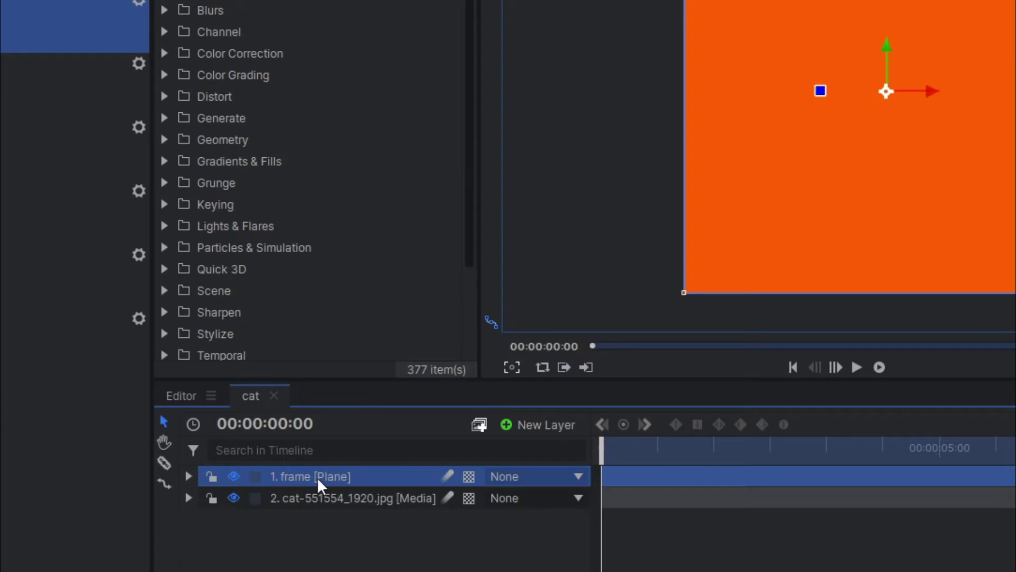
Step: Set the frame plane's colour to white in its properties
right_click(317, 478)
left_click(364, 465)
left_click(553, 301)
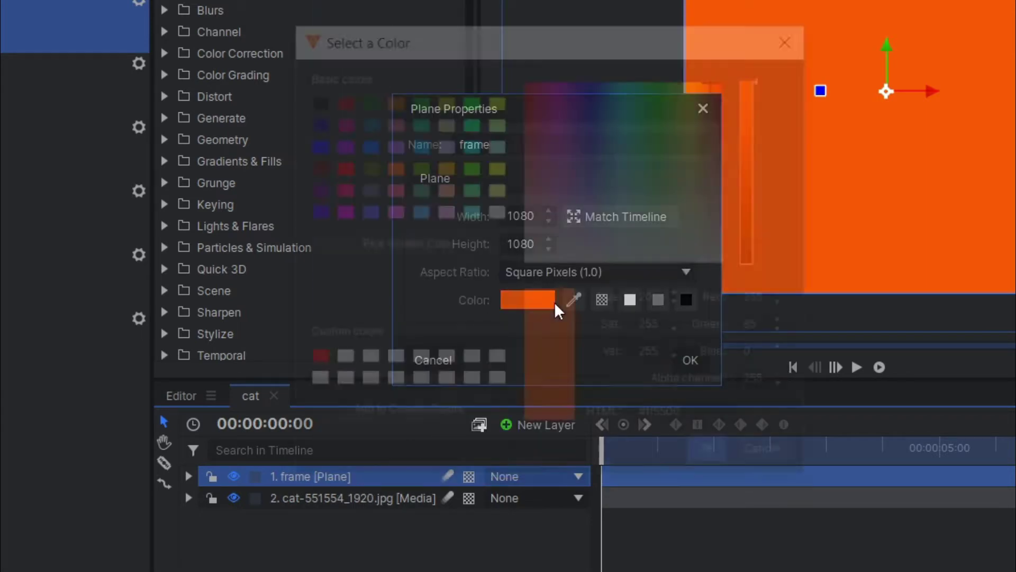
left_click(496, 211)
left_click(710, 456)
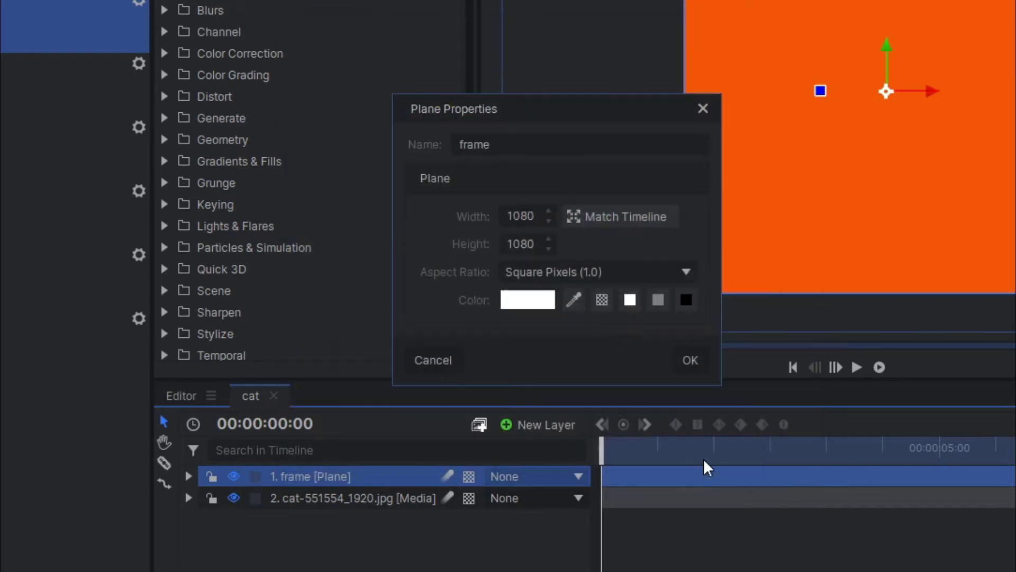
left_click(690, 362)
left_click(489, 80)
Step: Draw a rectangle mask just inside the frame plane's edges and invert it to reveal the cat
left_click_drag(610, 83, 835, 306)
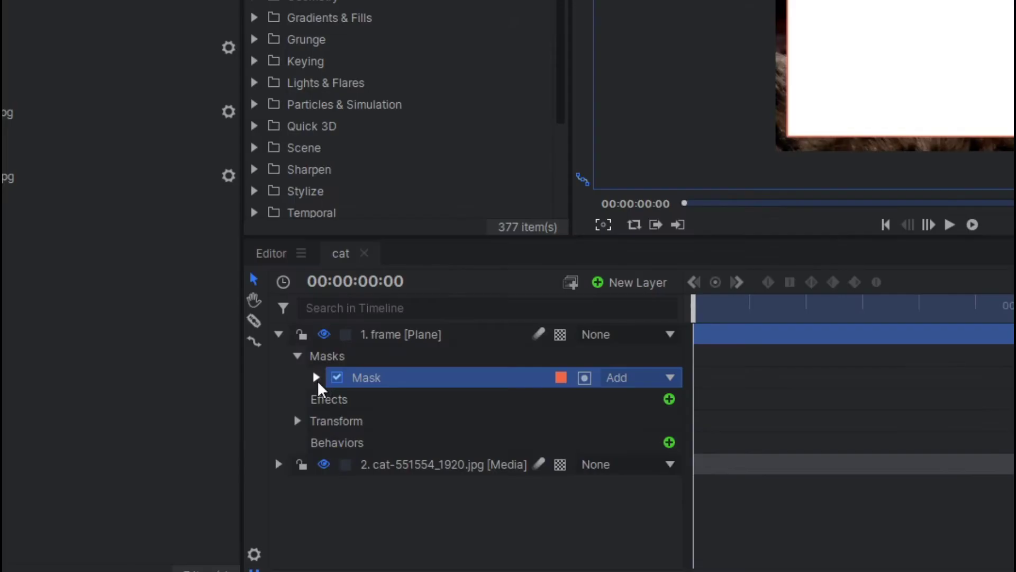
left_click(332, 447)
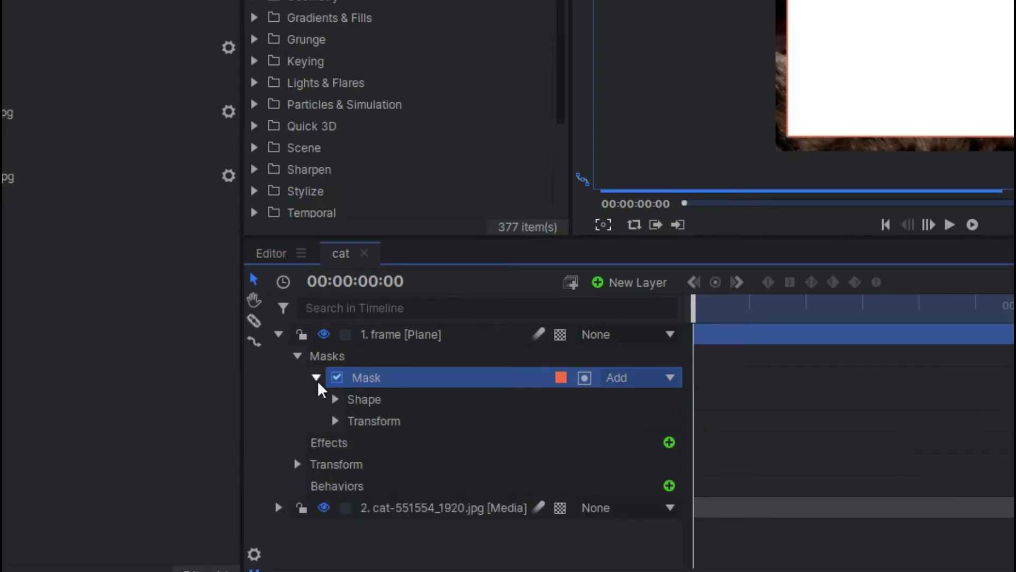
left_click(335, 400)
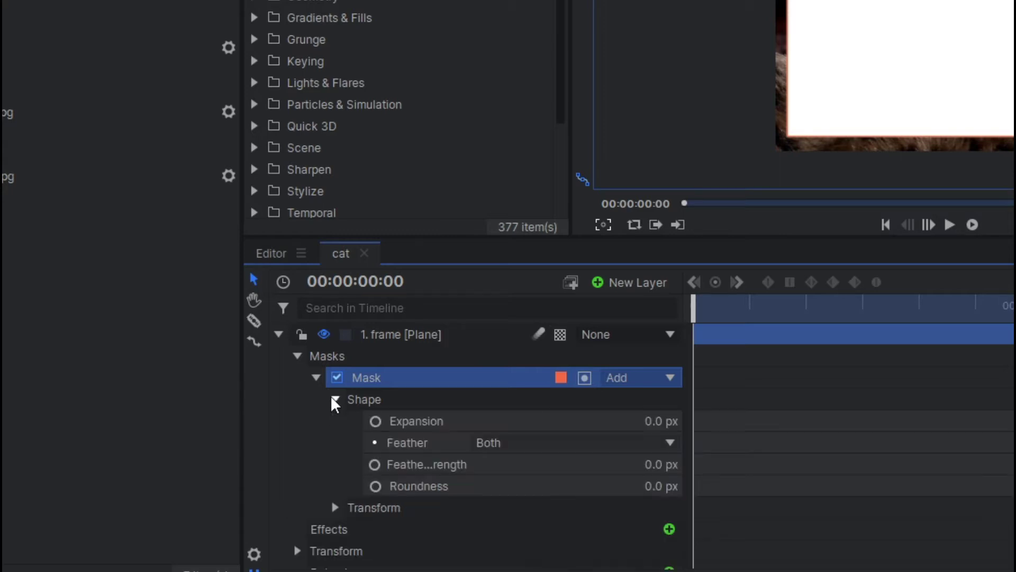
left_click(335, 400)
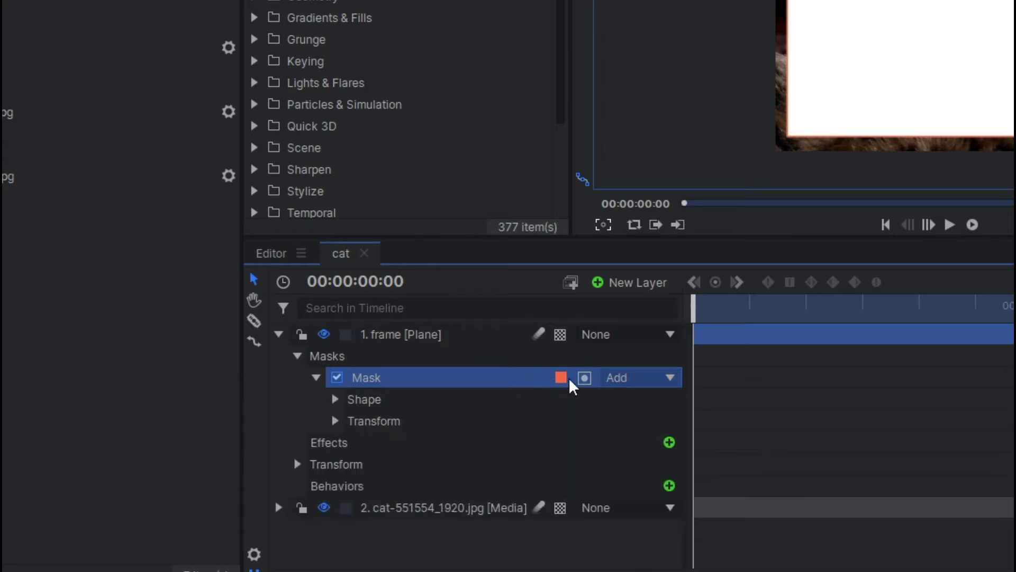
left_click(584, 378)
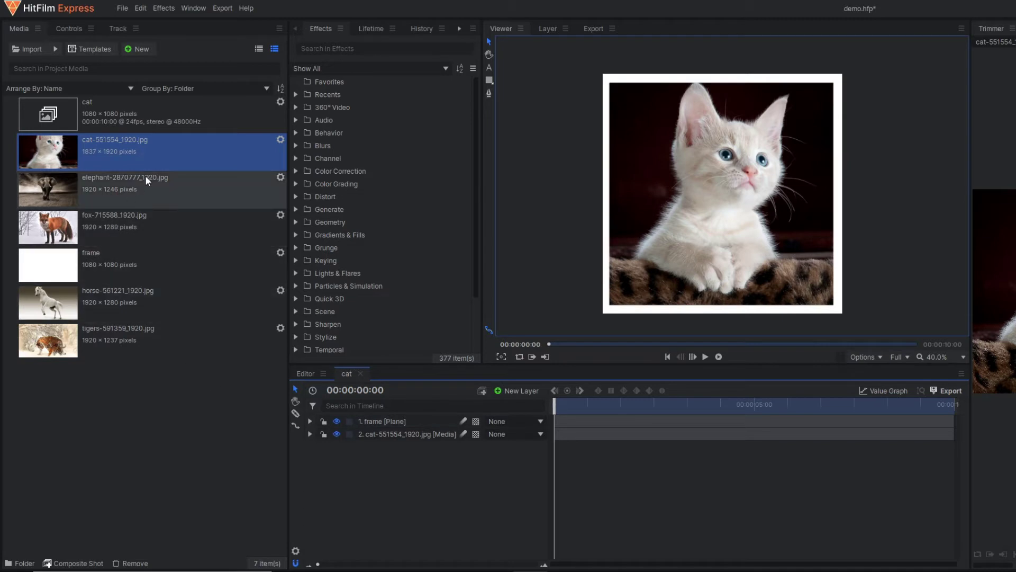
left_click(141, 48)
Step: Create the elephant composite shot and add a white plane layer to it
left_click(179, 62)
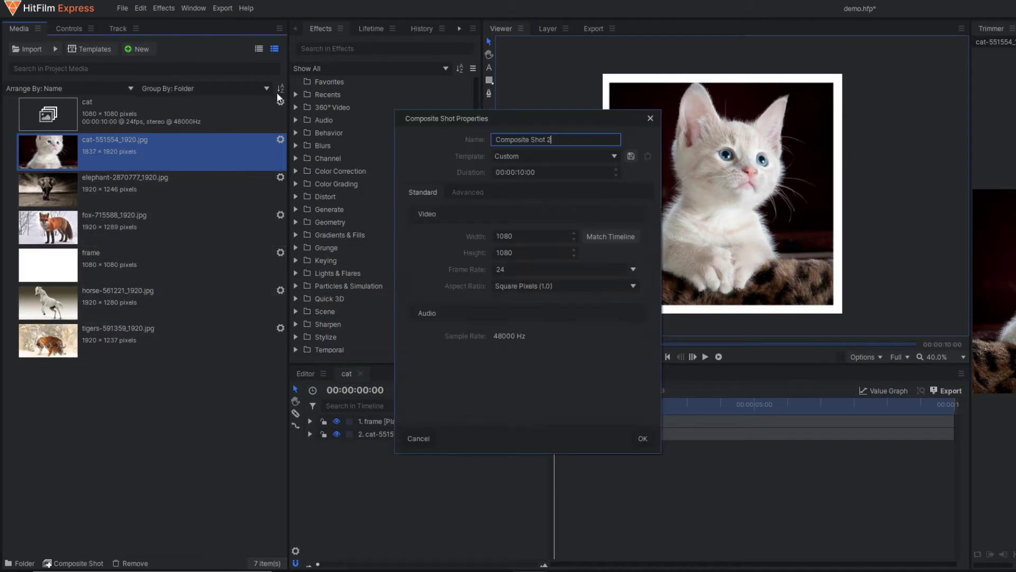
key("ctrl+a")
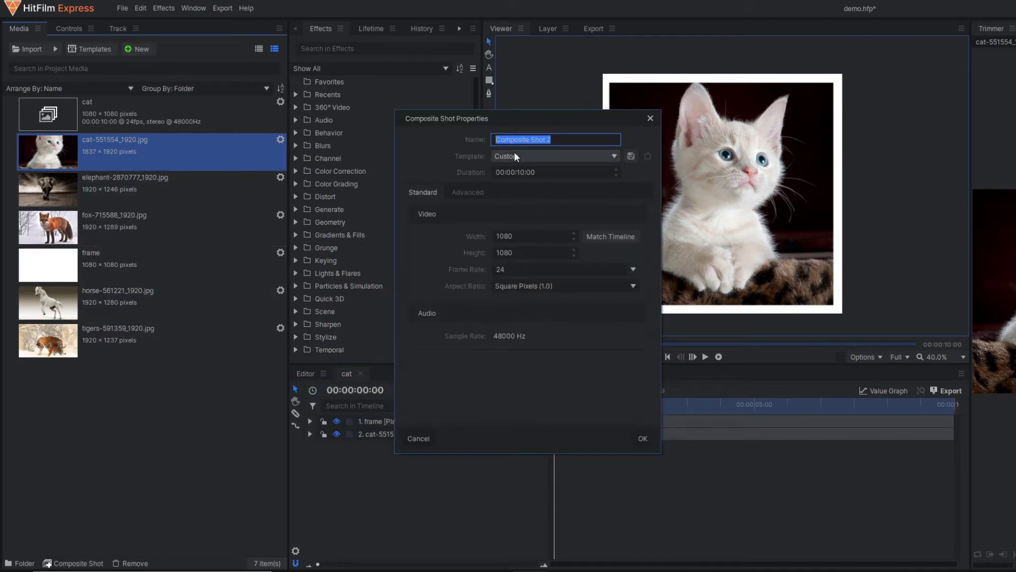
type("ele")
key("Return")
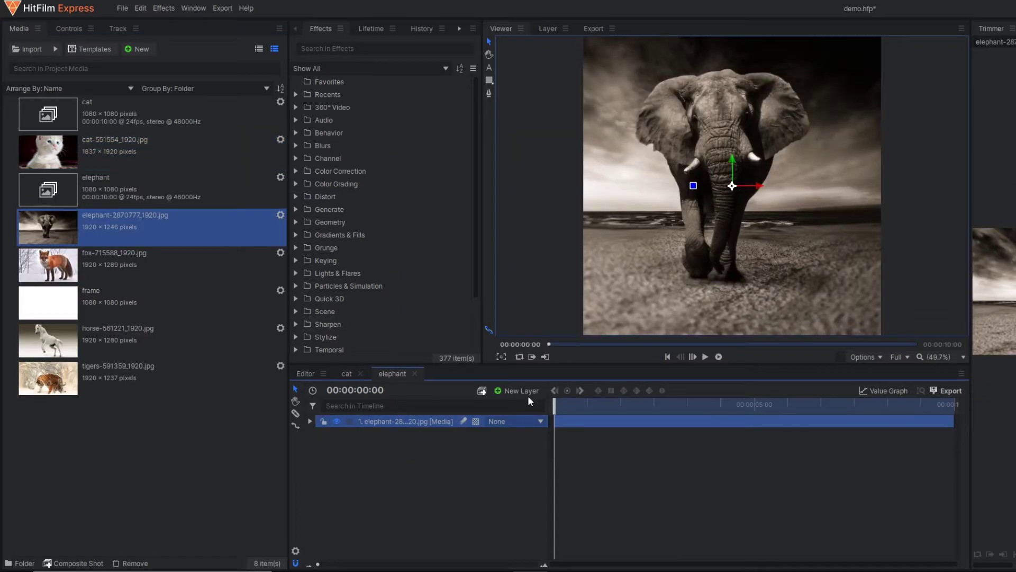
left_click(527, 394)
left_click(519, 401)
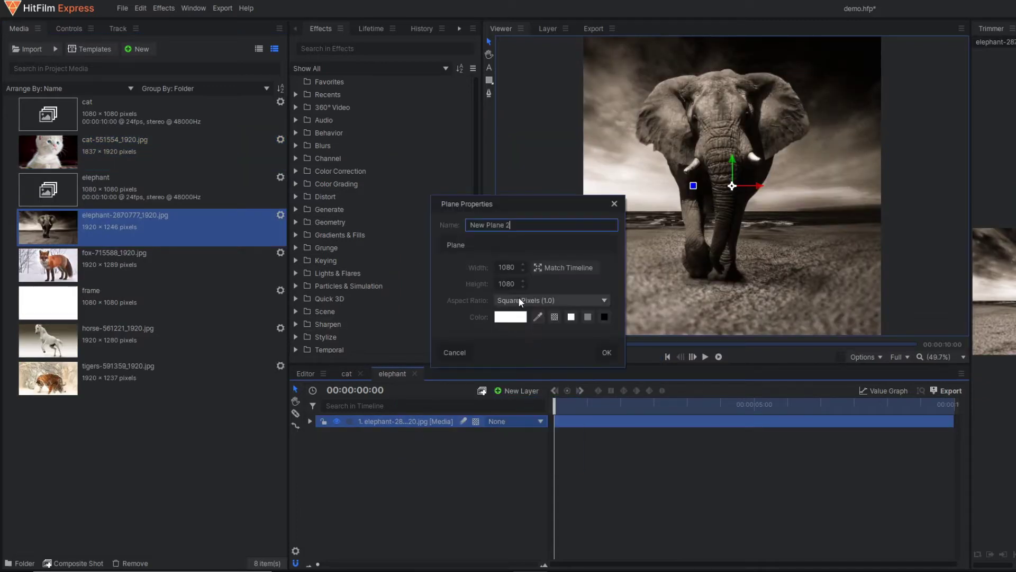
left_click(606, 352)
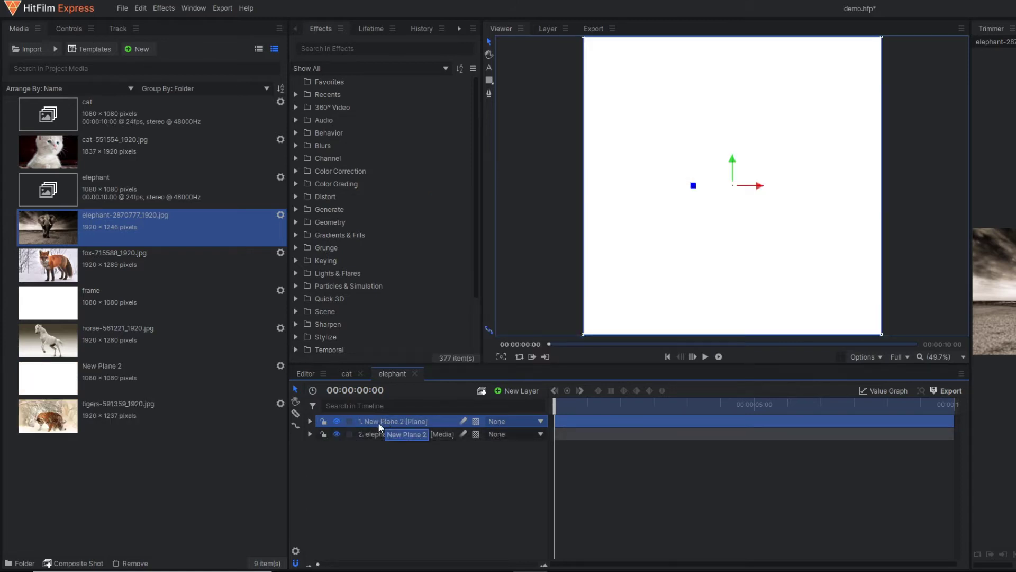
Step: Draw a rectangle mask on the white plane, invert it, and collapse the layer
left_click(489, 80)
scroll(618, 110, "down", 1)
left_click_drag(598, 59, 820, 289)
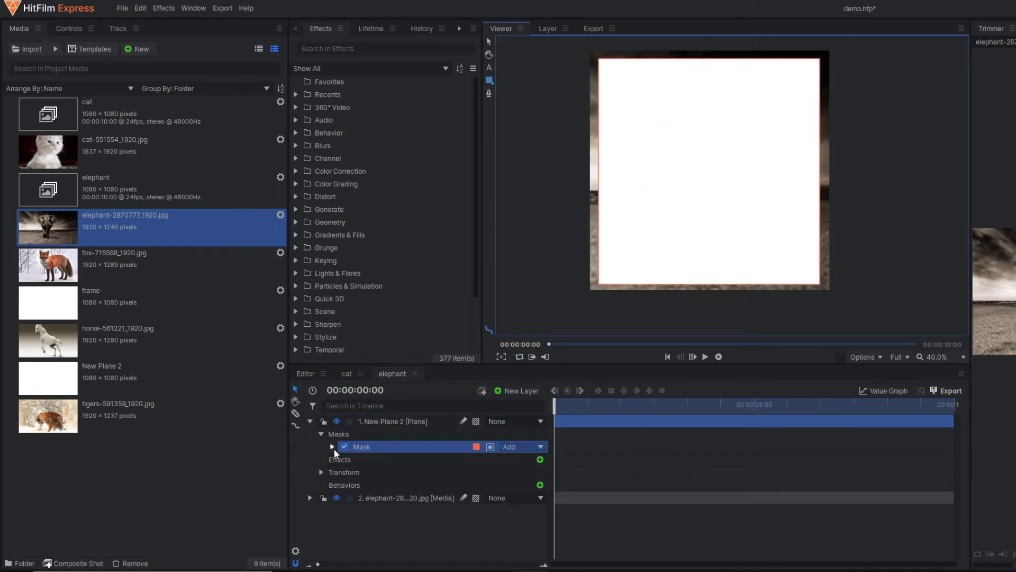
left_click(490, 447)
left_click(310, 421)
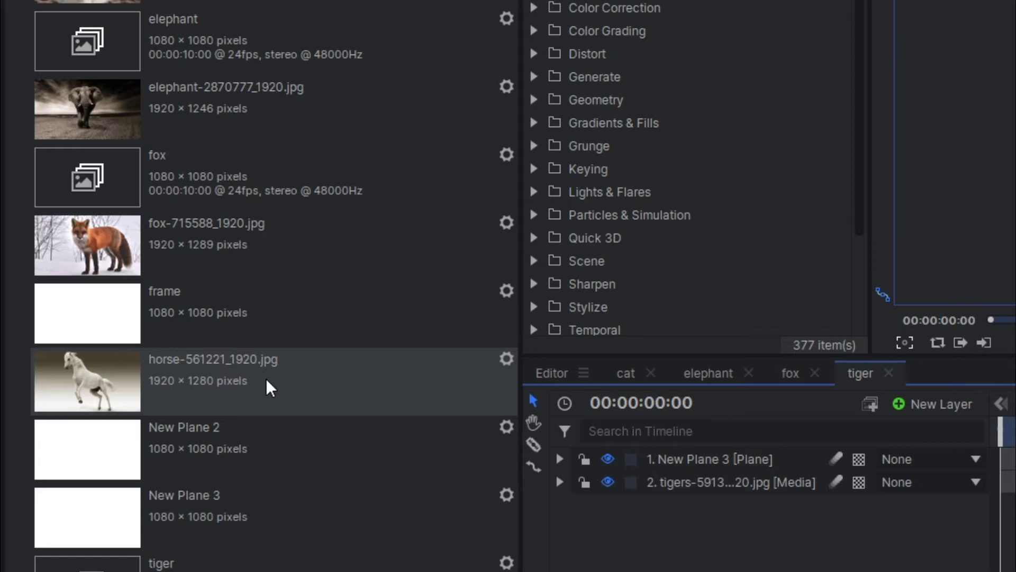
Step: Select the horse photo, then the fox composite, in the Media panel
left_click(266, 378)
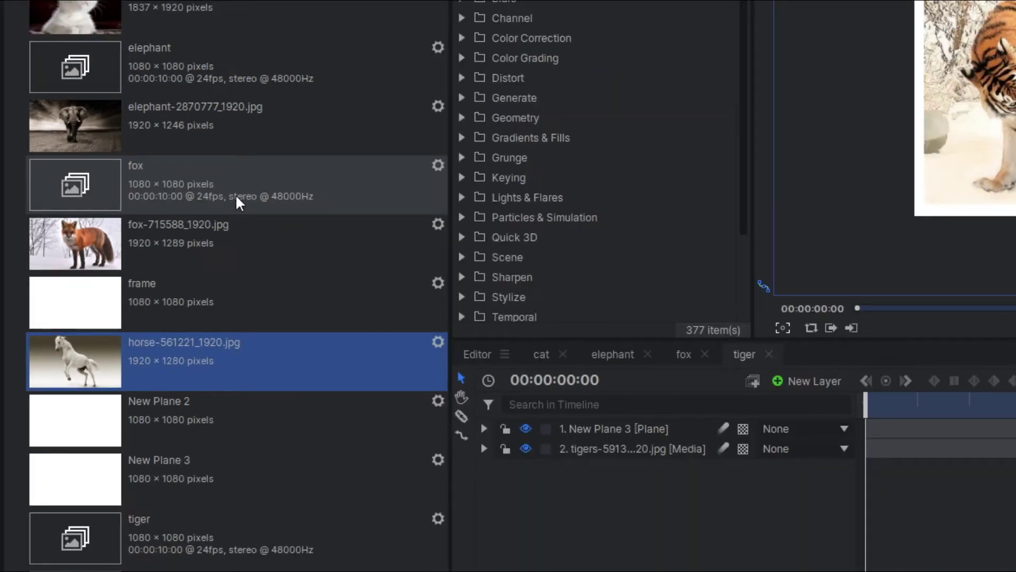
left_click(236, 201)
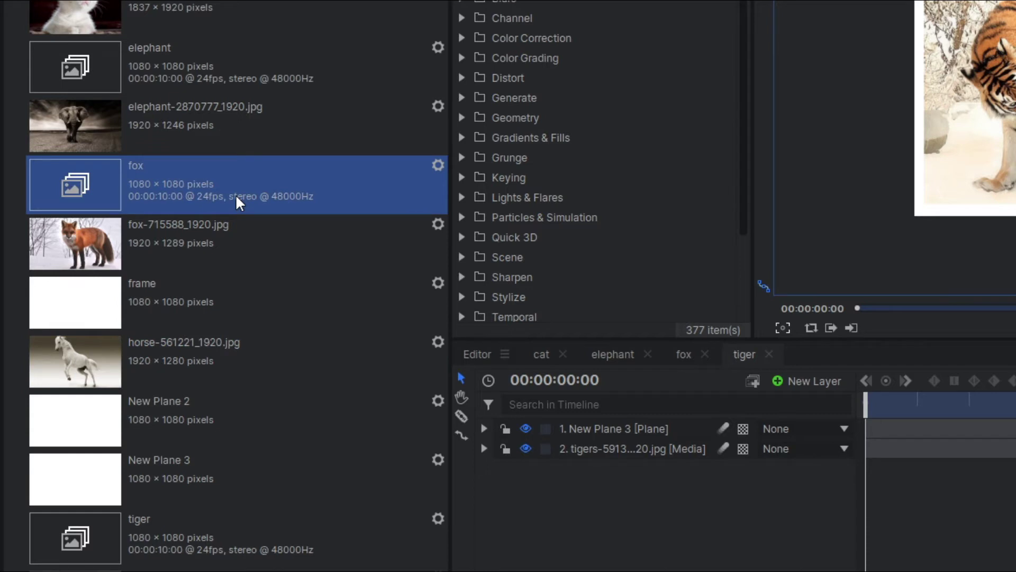
Step: Duplicate the fox composite with Ctrl+D and rename the copy 'horse'
key("ctrl+d")
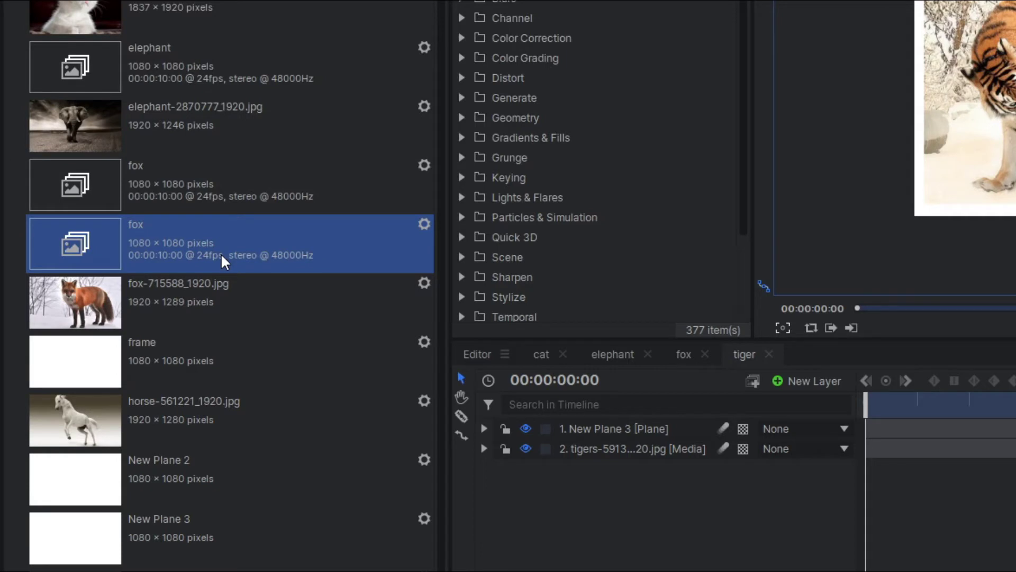
key("F2")
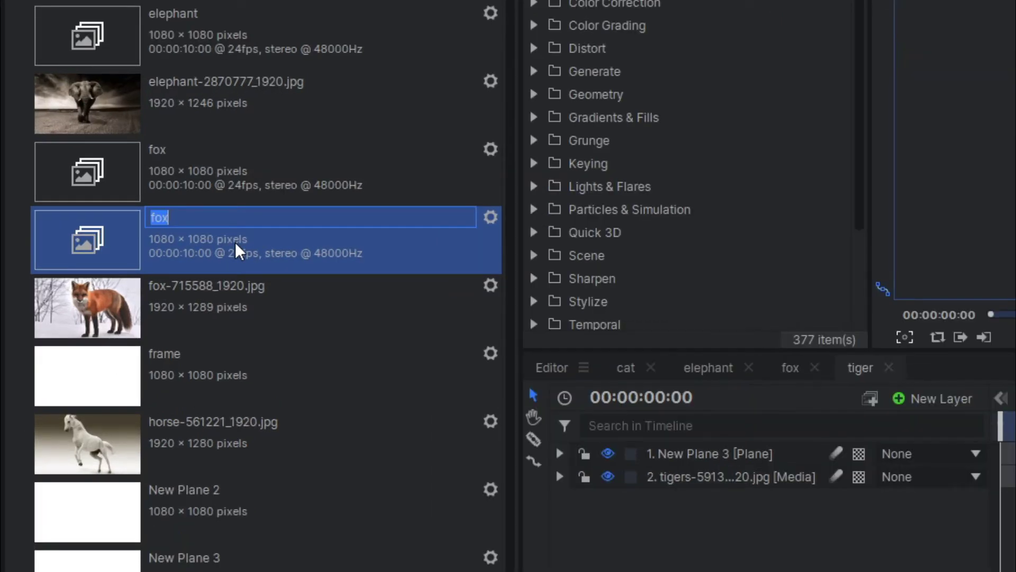
type("horse")
key("BackSpace")
key("BackSpace")
type("se")
key("Return")
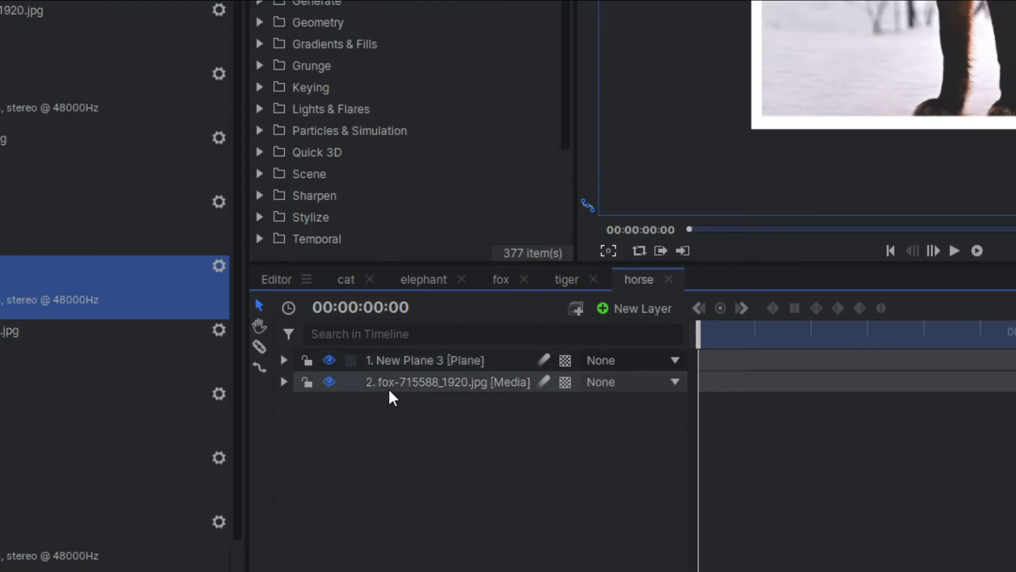
Step: Replace the fox photo layer with horse-561221_1920.jpg and show its Transform properties
left_click(388, 388)
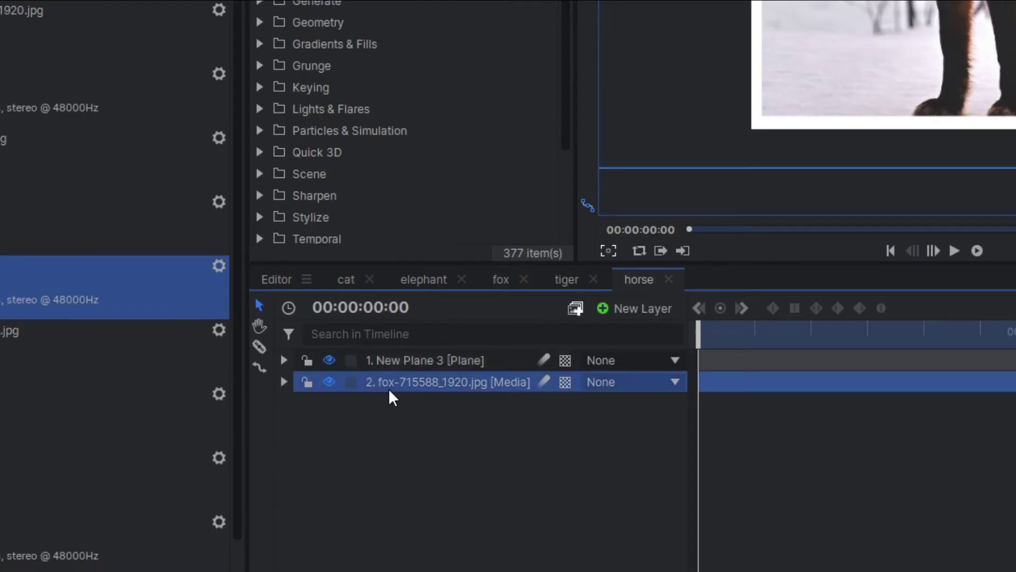
key("Delete")
left_click_drag(14, 349, 408, 420)
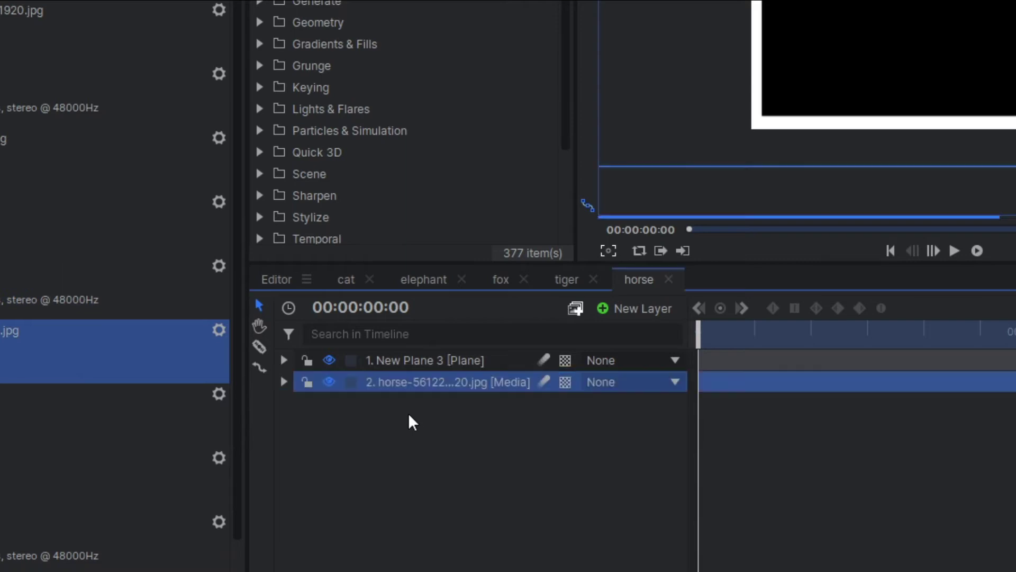
left_click(283, 381)
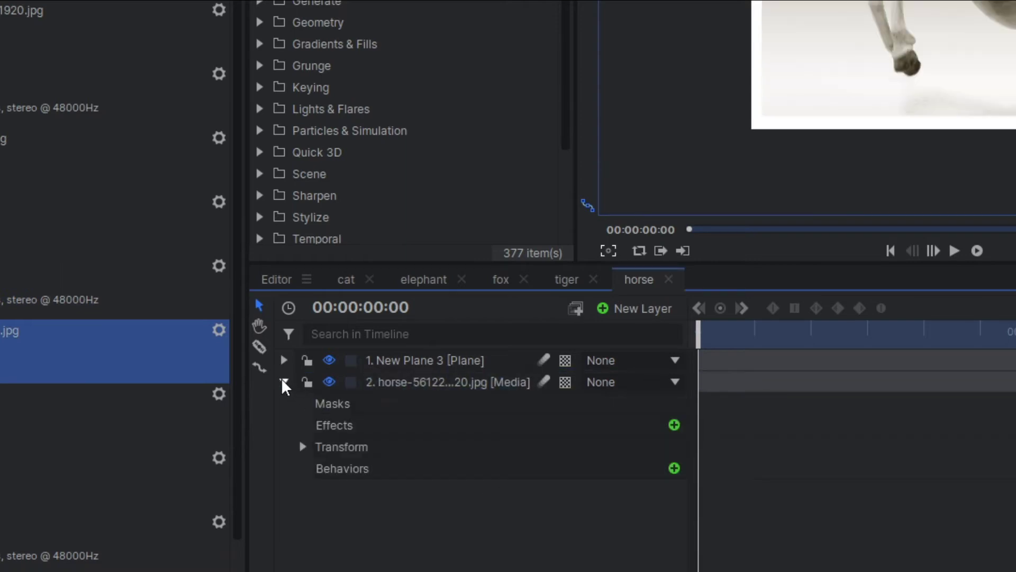
left_click(303, 446)
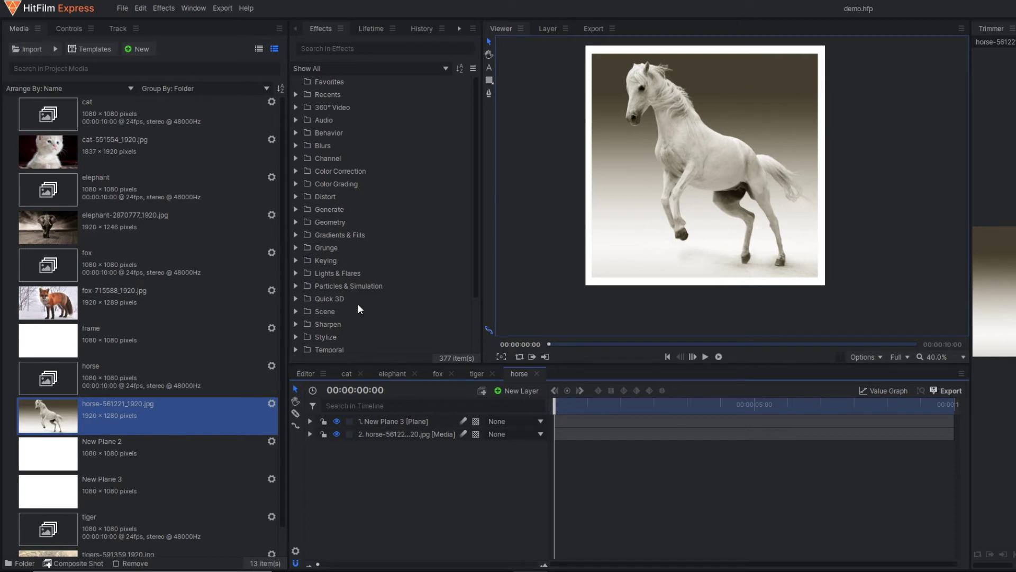
left_click(142, 48)
Step: Create a new composite shot named 'main' with a width of 1920
left_click(231, 78)
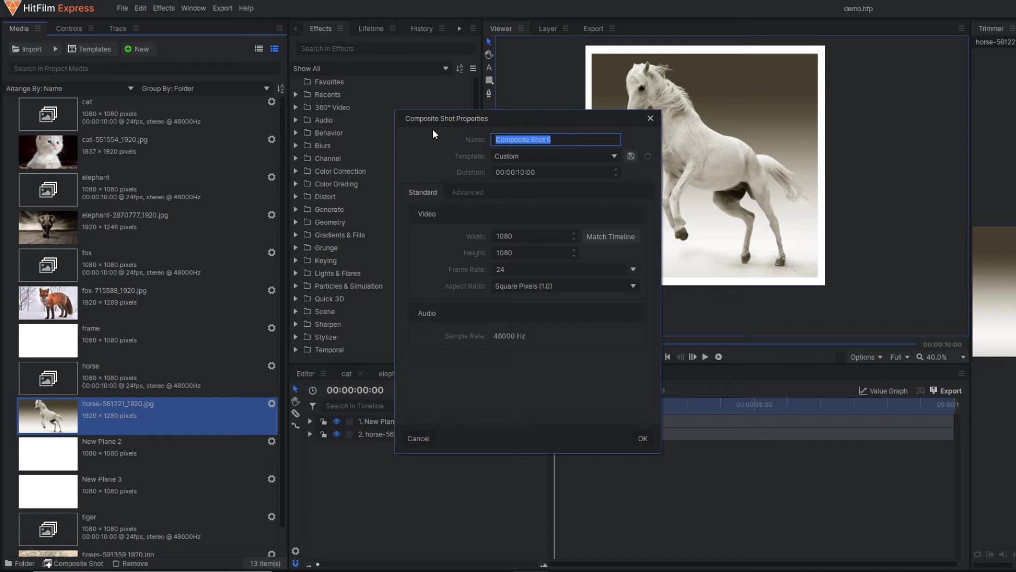
type("main")
left_click(526, 234)
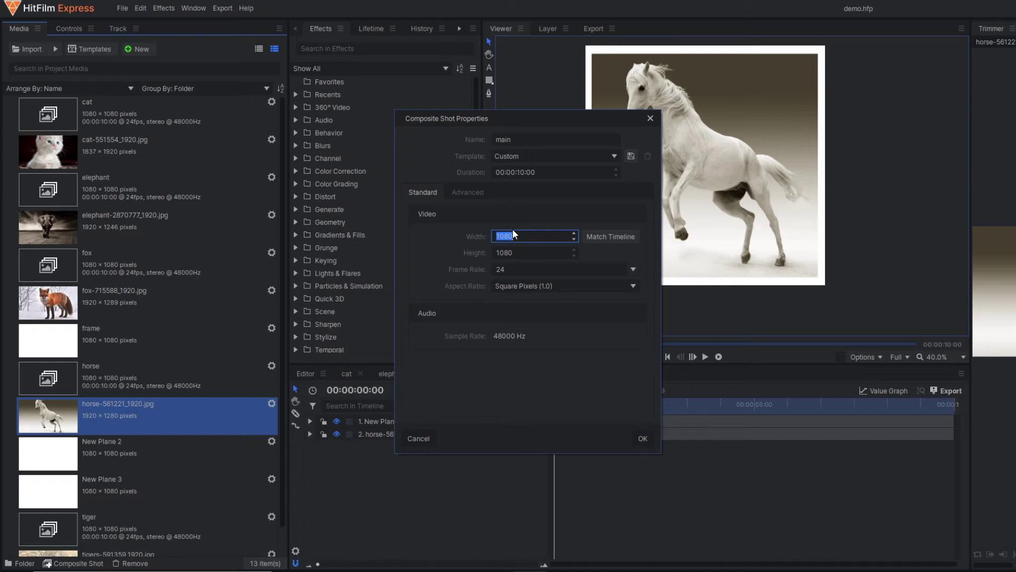
type("1020")
key("Return")
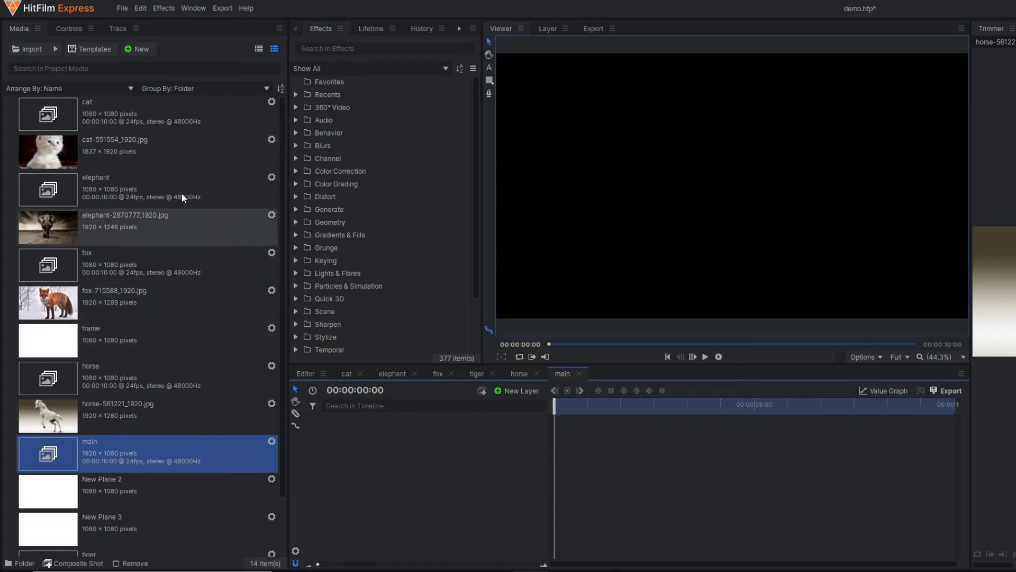
Step: Add the animal composites to main, enable Checkerboard Background, and select all five layers
left_click_drag(135, 112, 384, 444)
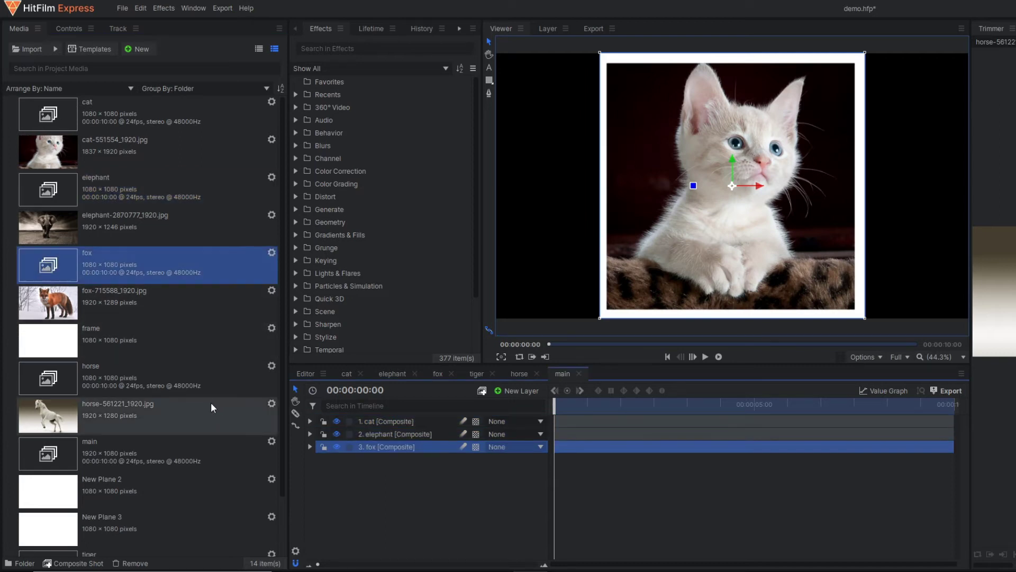
left_click(876, 356)
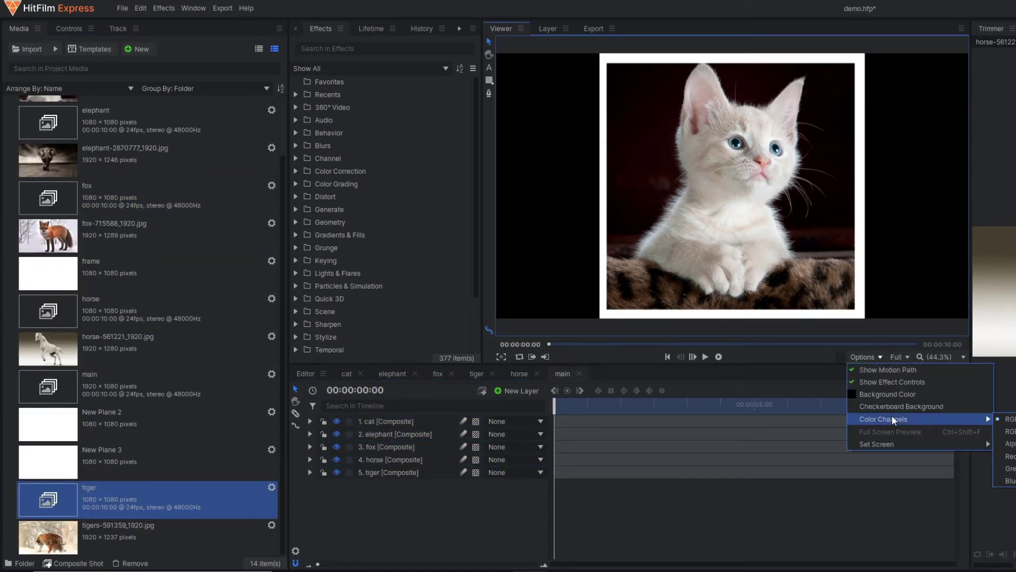
left_click(874, 404)
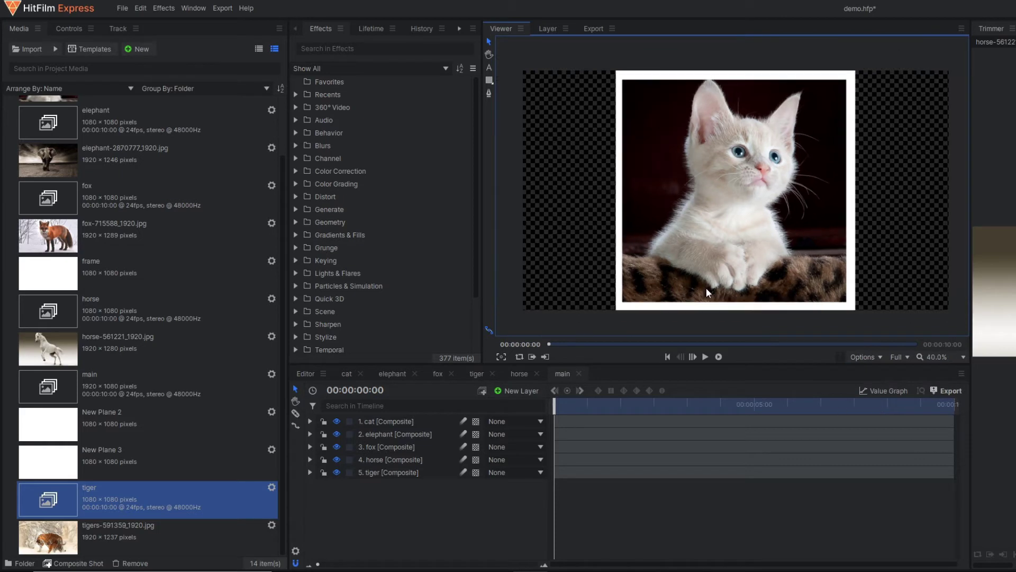
left_click_drag(483, 507, 363, 392)
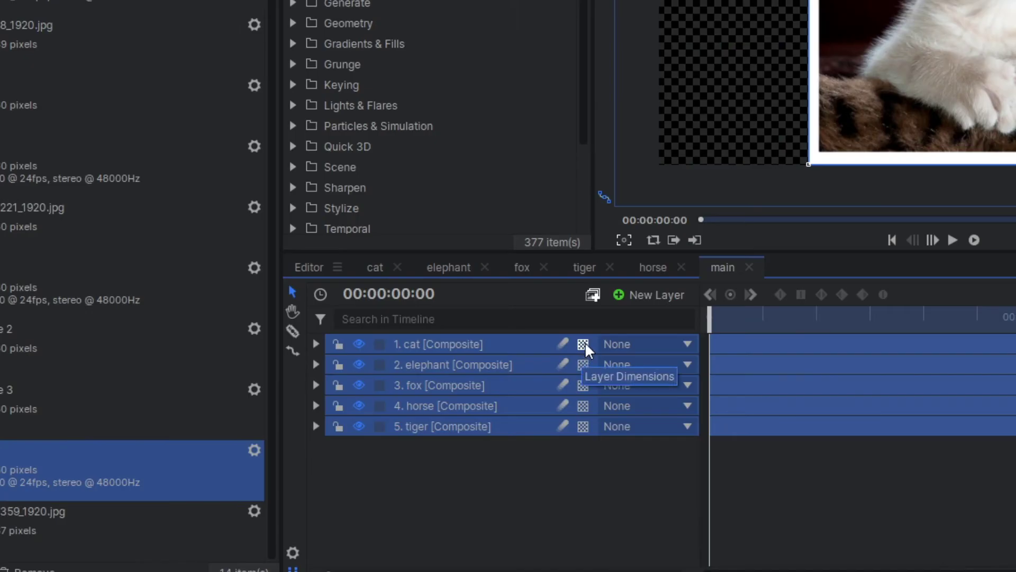
Step: Set the five animal layers to 3D Plane and accept adding a camera
left_click(477, 421)
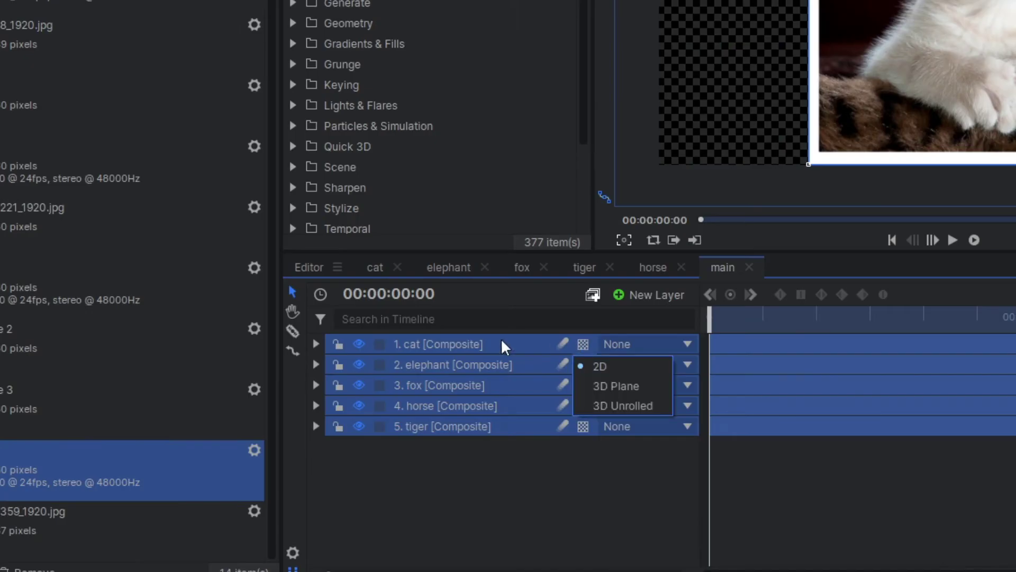
left_click(620, 386)
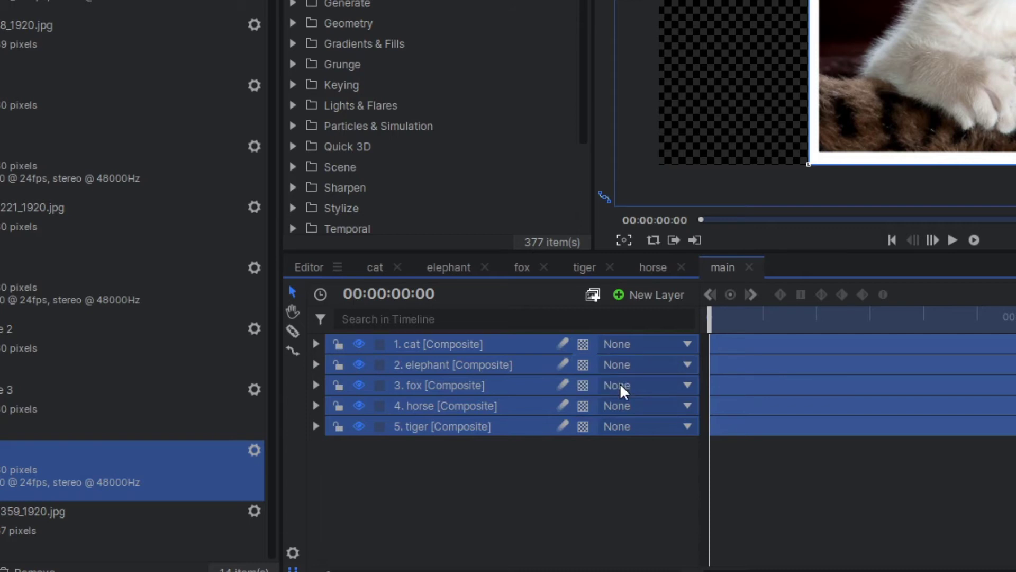
left_click(768, 175)
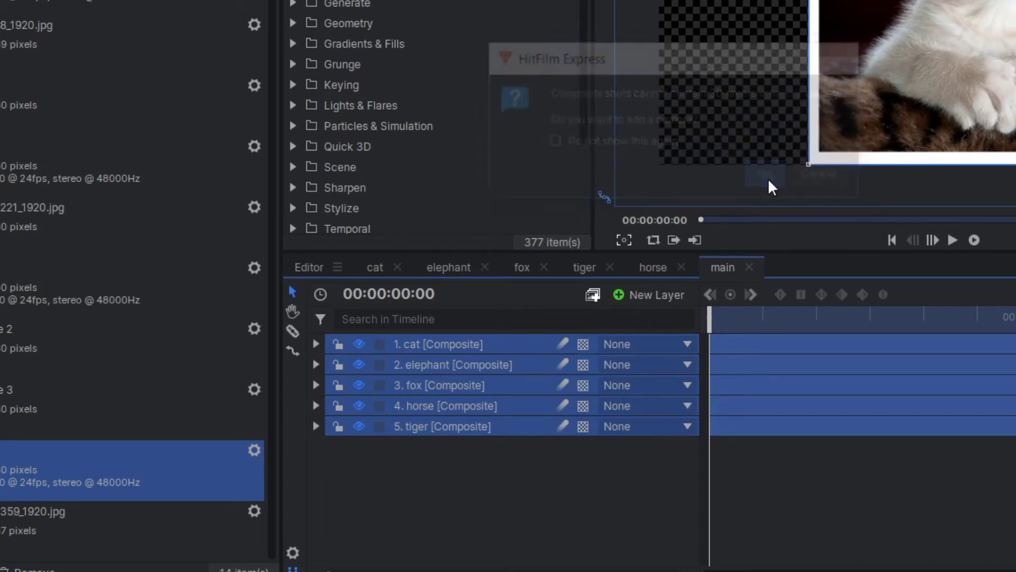
left_click(656, 458)
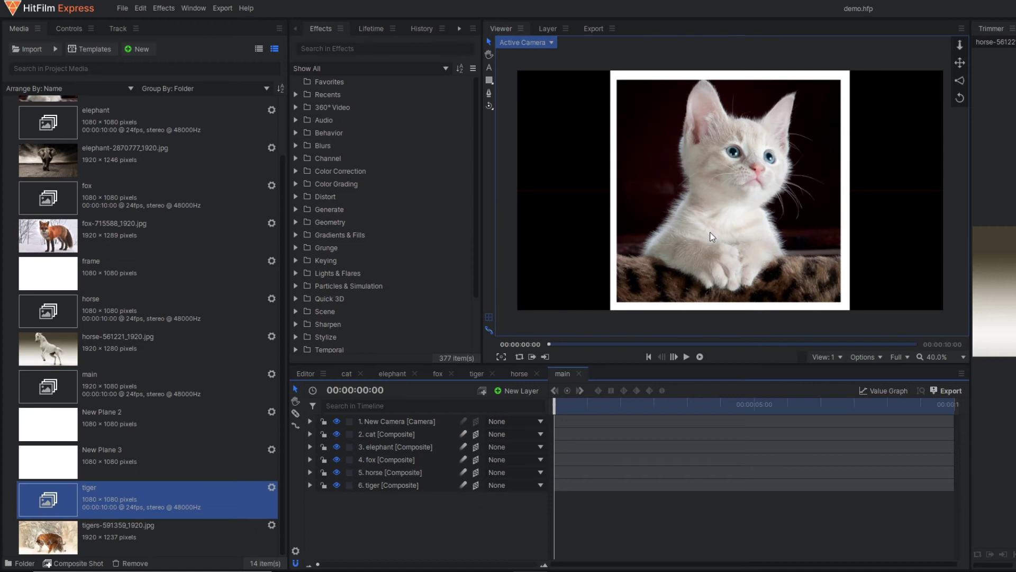
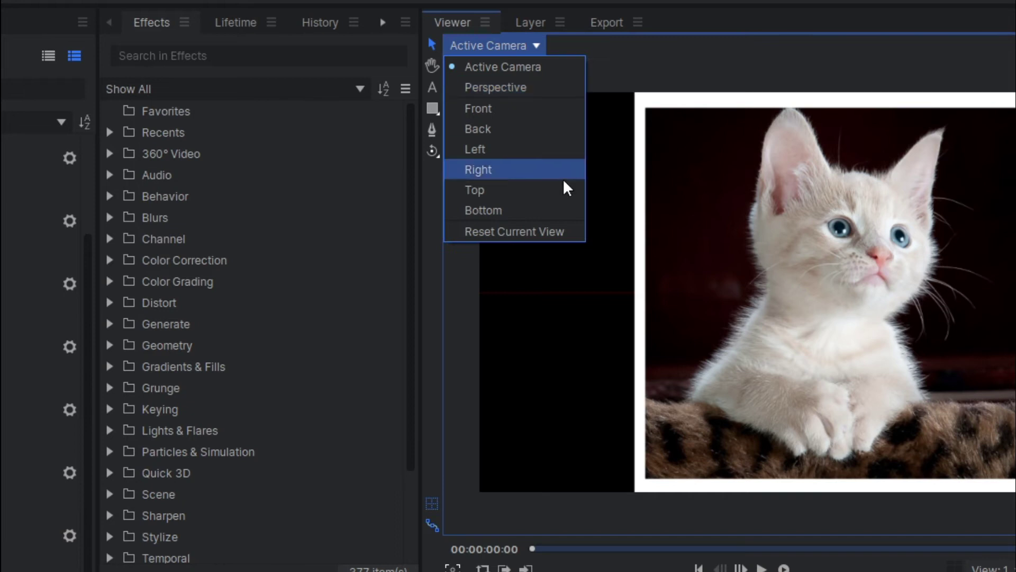
Step: Switch the Viewer from Perspective to the Top view
left_click(604, 411)
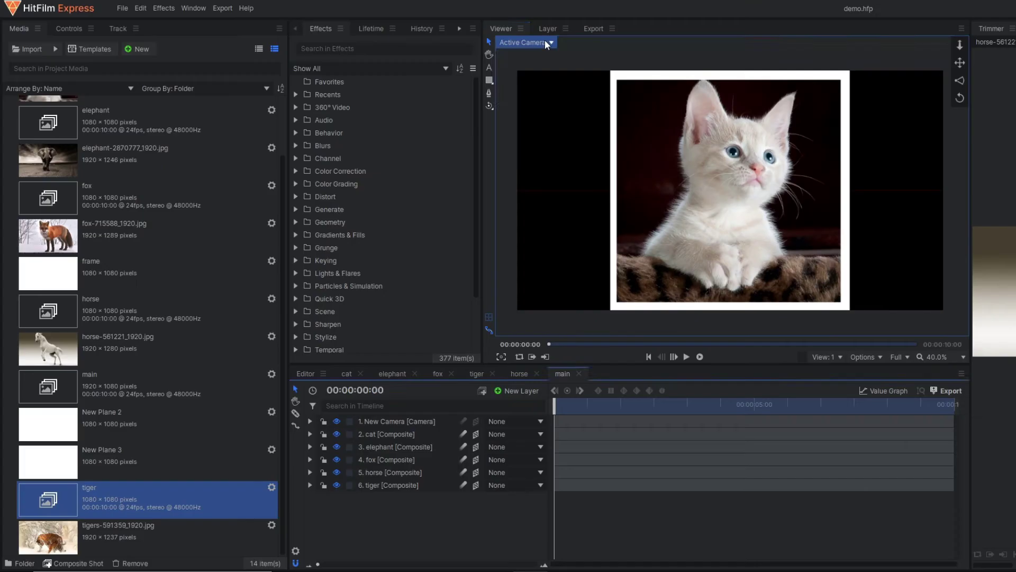
left_click(549, 43)
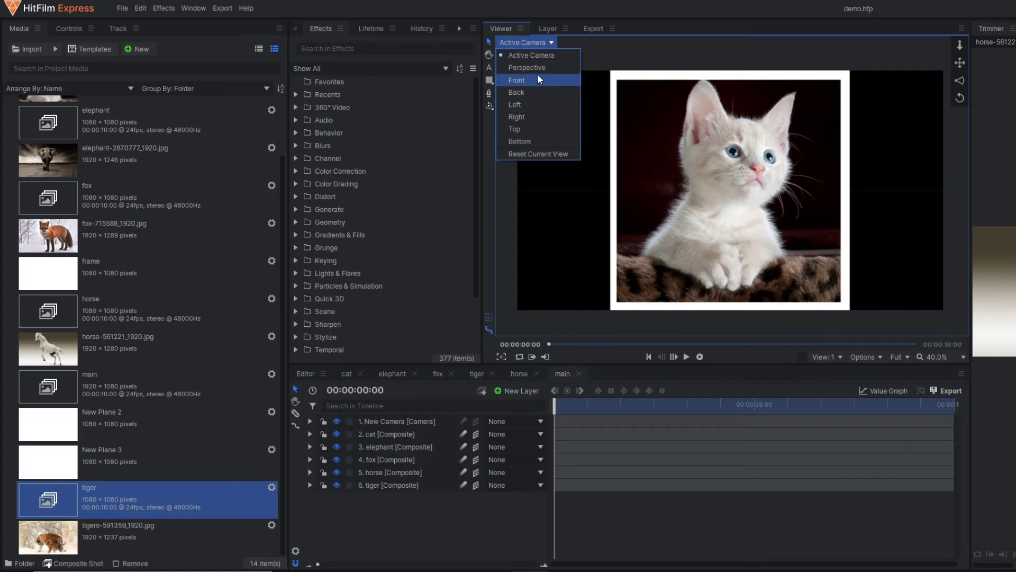
left_click(538, 74)
left_click(541, 44)
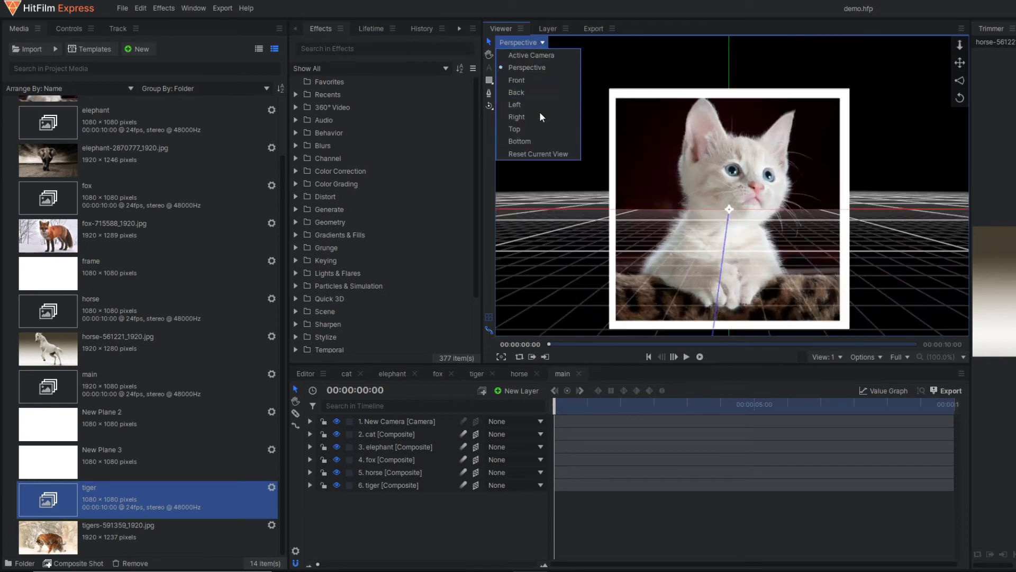
left_click(531, 127)
Step: Push the tiger frame and two other frames further back and sideways
left_click(597, 167)
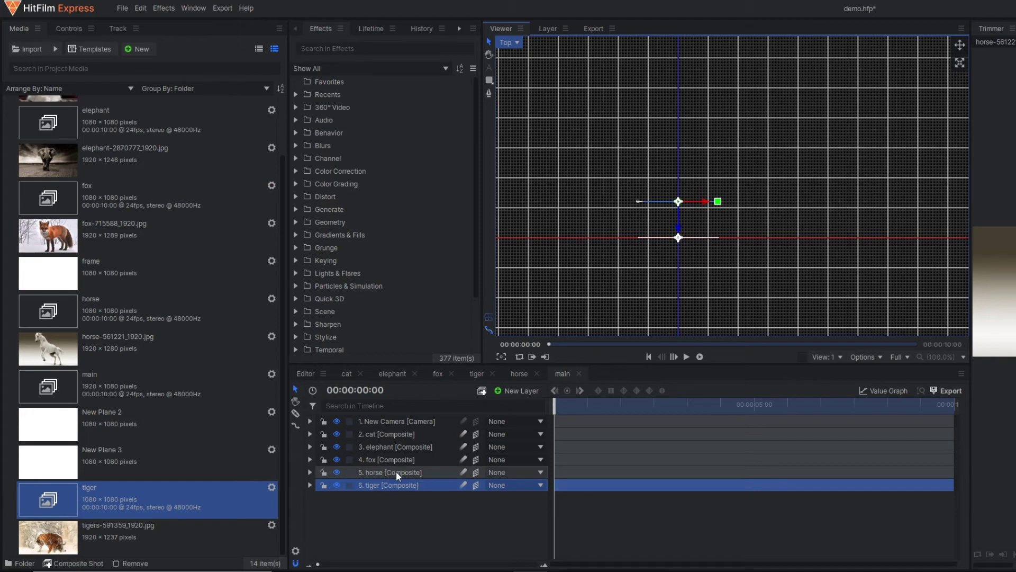
left_click_drag(680, 218, 741, 182)
left_click(677, 237)
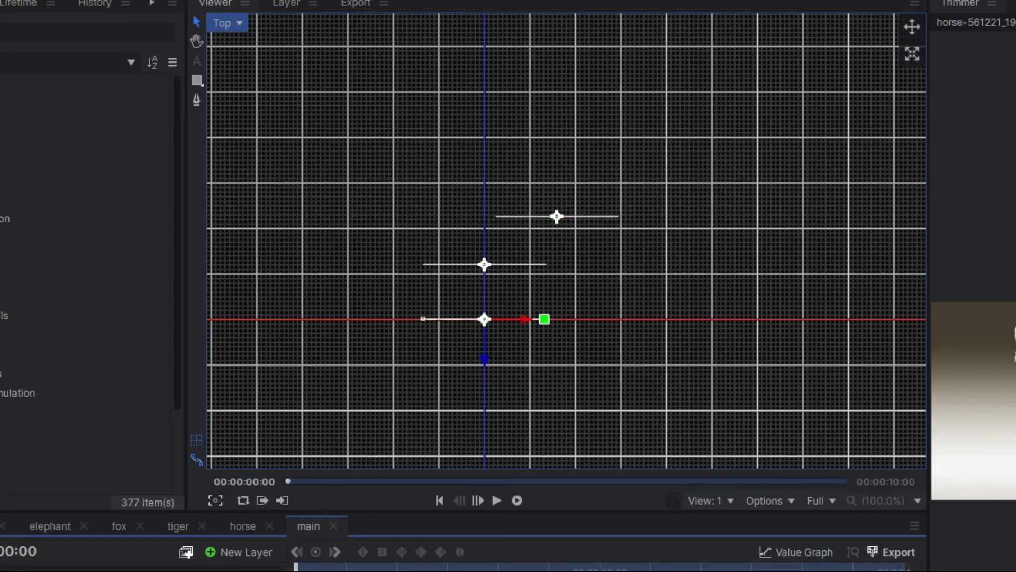
left_click_drag(484, 365, 478, 243)
left_click(497, 350)
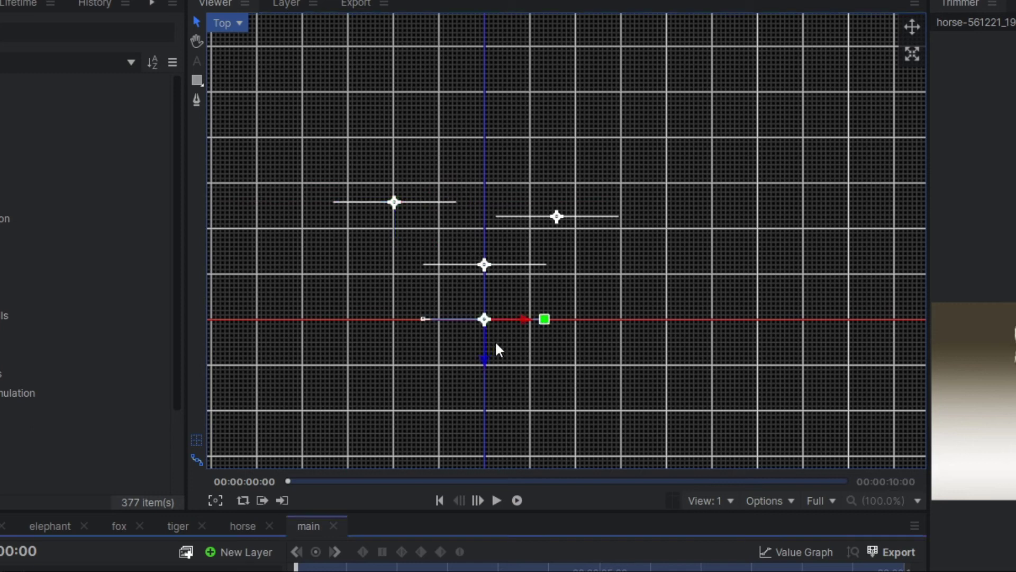
left_click_drag(496, 365, 477, 207)
left_click_drag(483, 163, 526, 165)
Step: Nudge the middle and front frames slightly back, keeping the horse frontmost
left_click(485, 306)
left_click_drag(486, 306, 484, 296)
left_click(481, 356)
left_click_drag(482, 355, 464, 314)
left_click(515, 255)
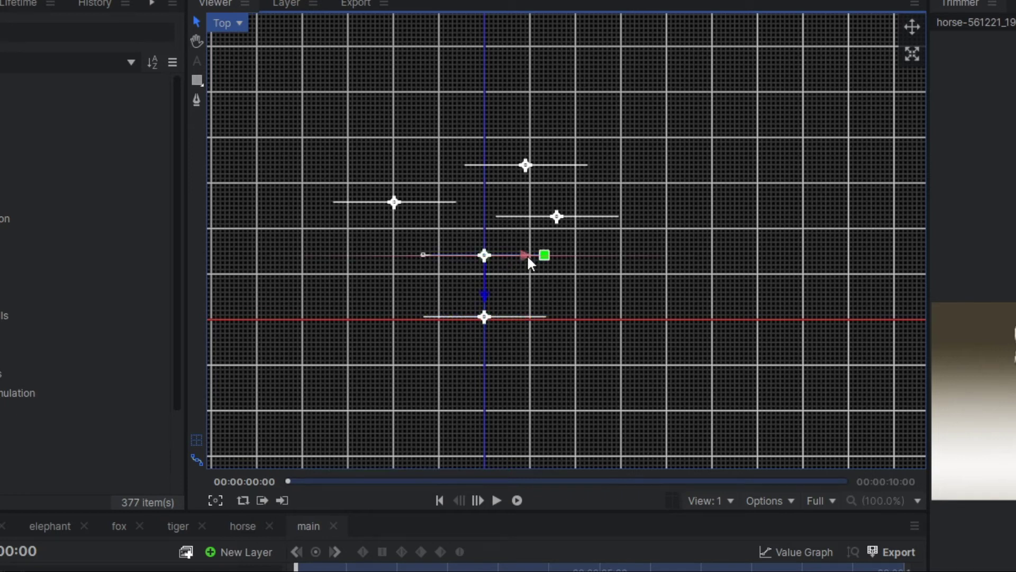
left_click(226, 23)
Step: Switch the Viewer to Active Camera, then Perspective, and deselect the tiger frame
left_click(531, 56)
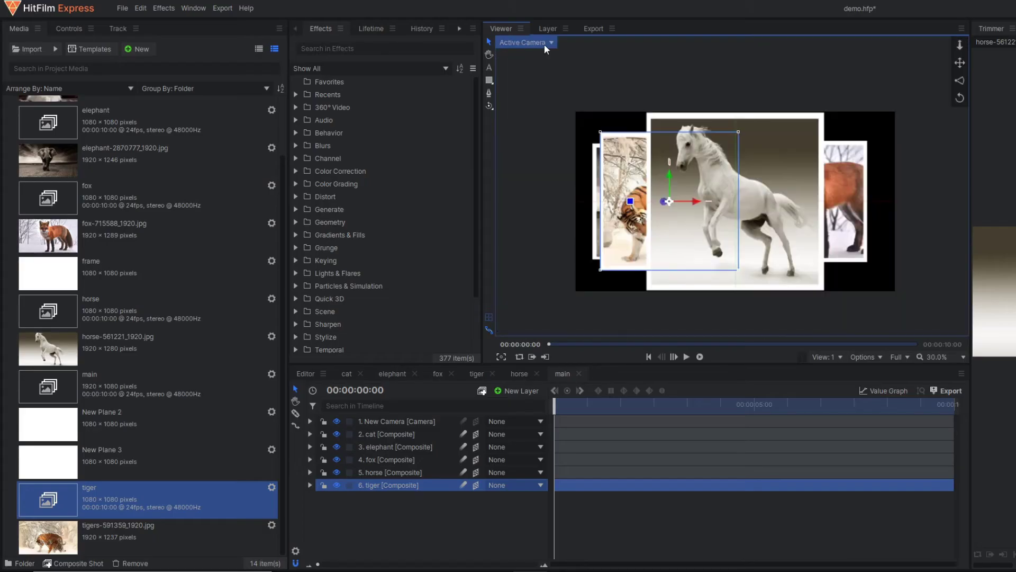
left_click(544, 43)
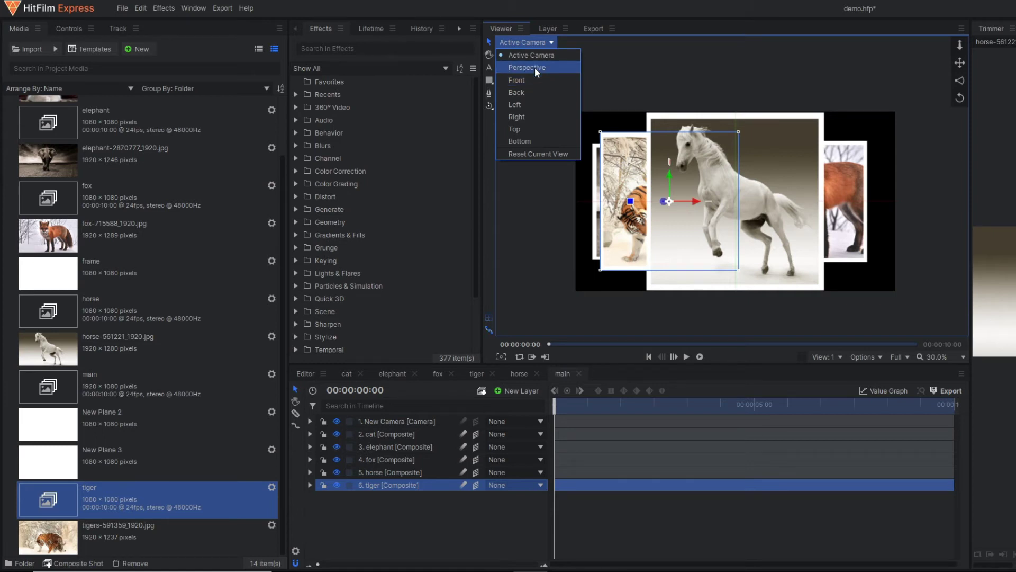
left_click(535, 67)
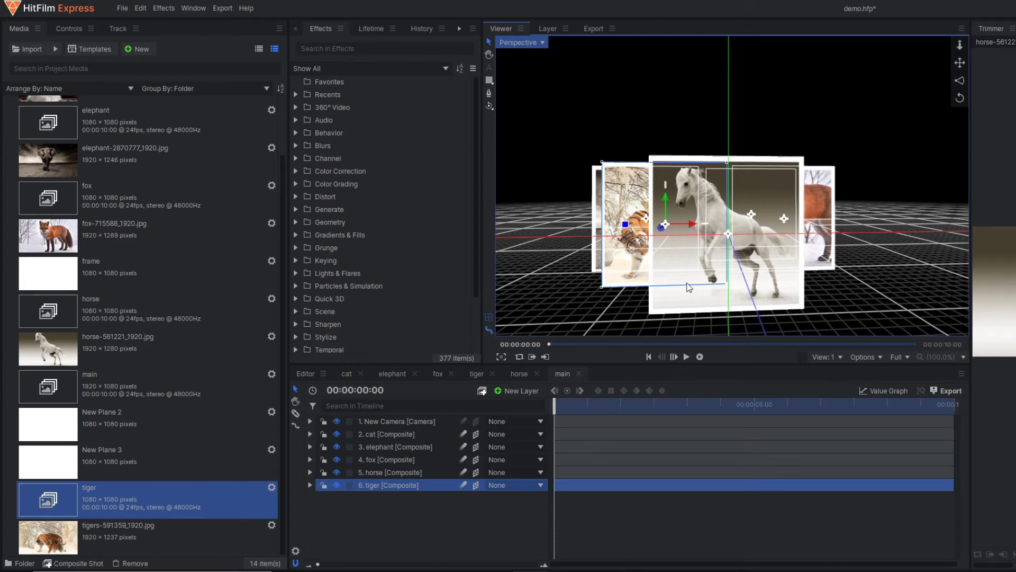
left_click(596, 518)
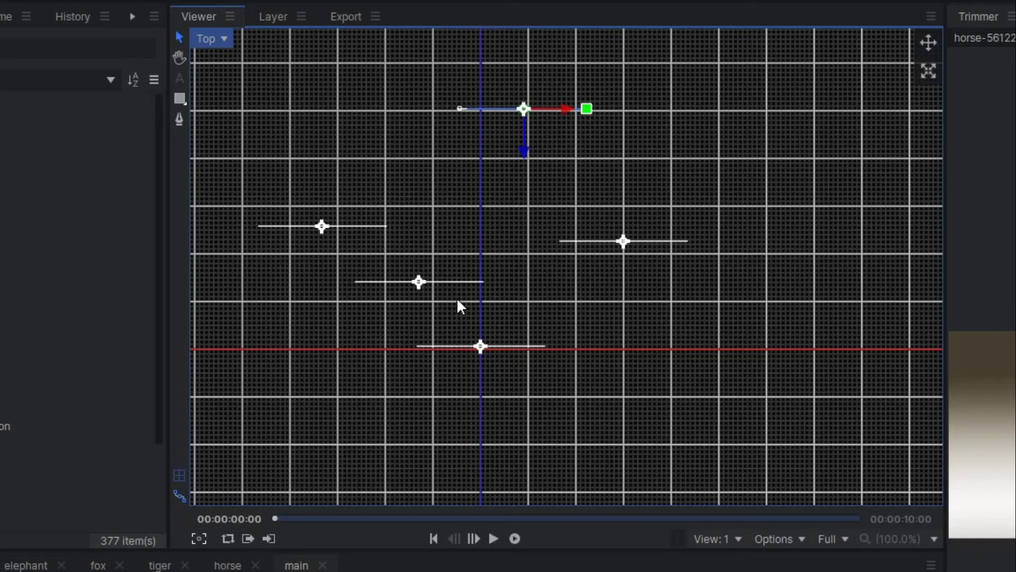
Step: Select the elephant frame and play the camera view briefly with Space
left_click(392, 446)
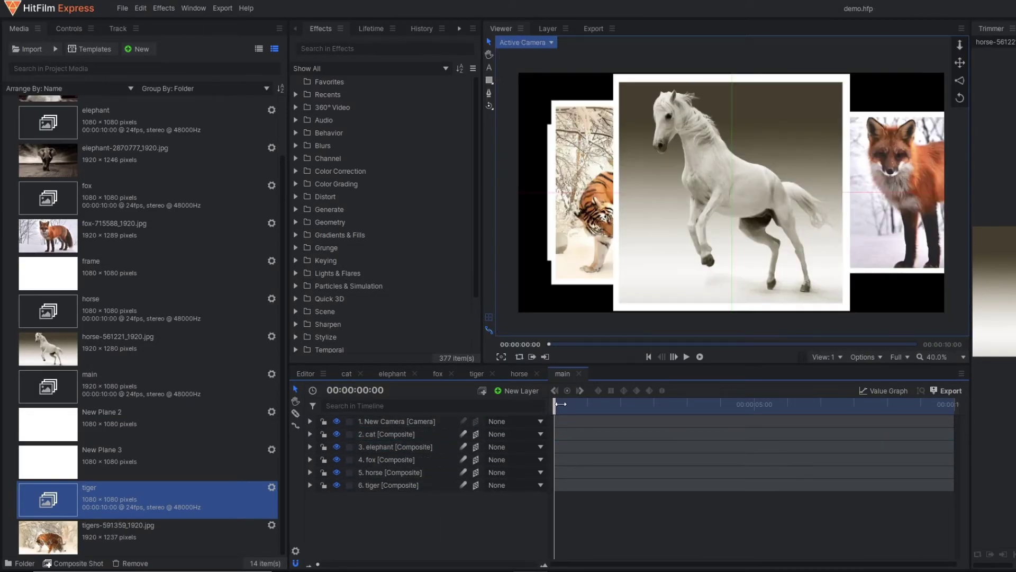
key("space")
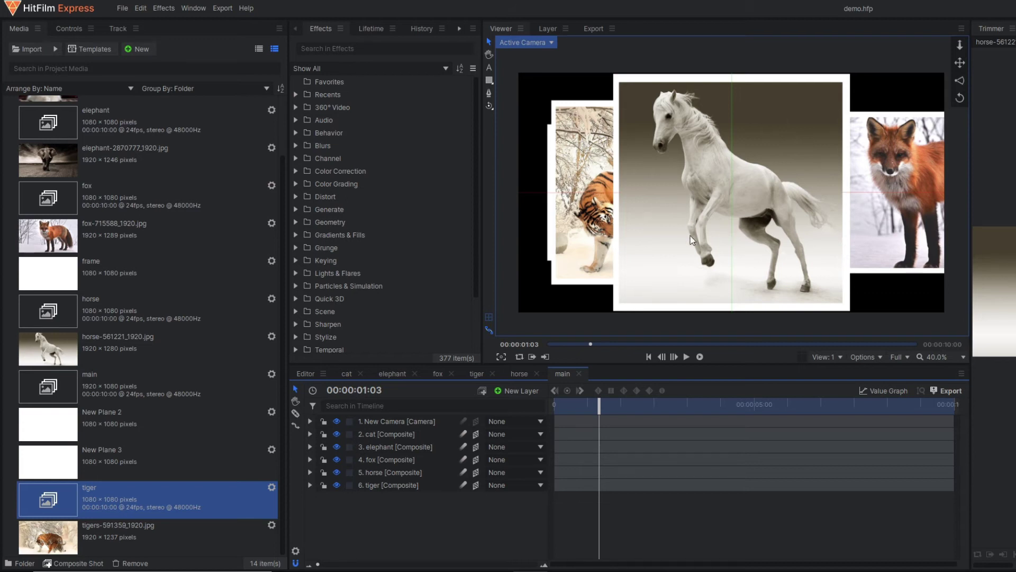
Step: Keyframe the New Camera Position Z at 2020.6 at 01:03 and 193.6 at 00:00
left_click(401, 421)
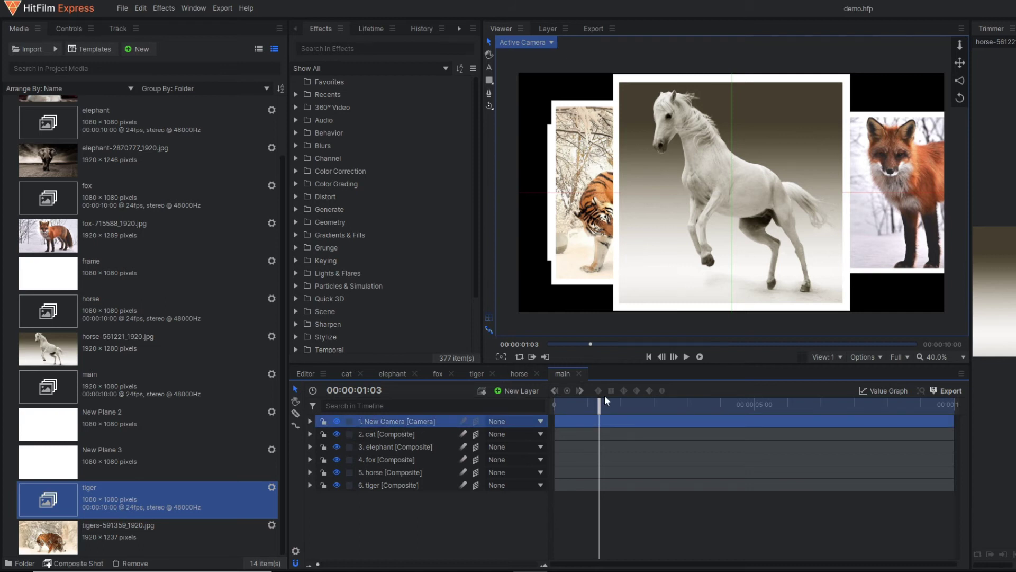
left_click(309, 422)
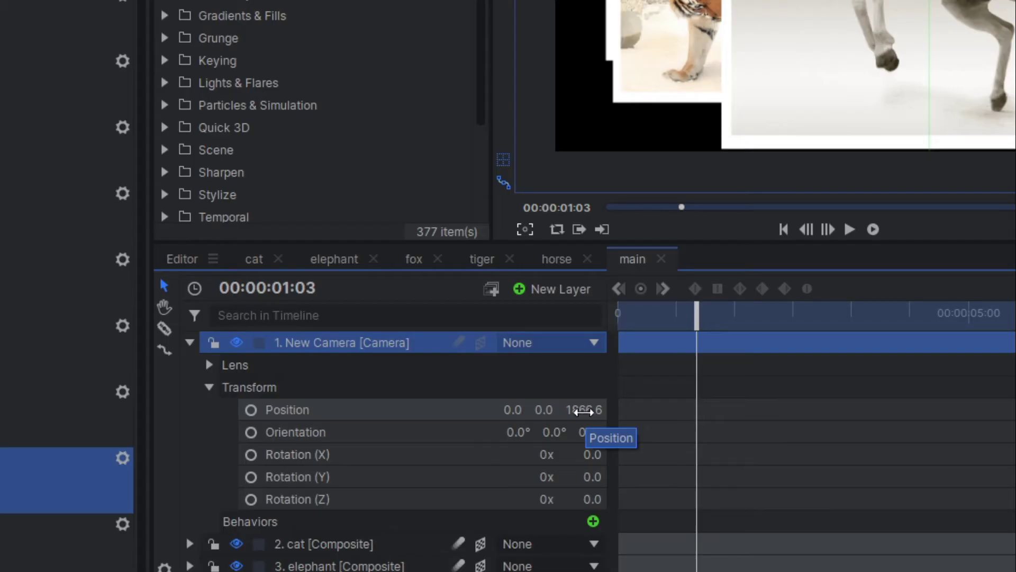
left_click_drag(584, 411, 241, 408)
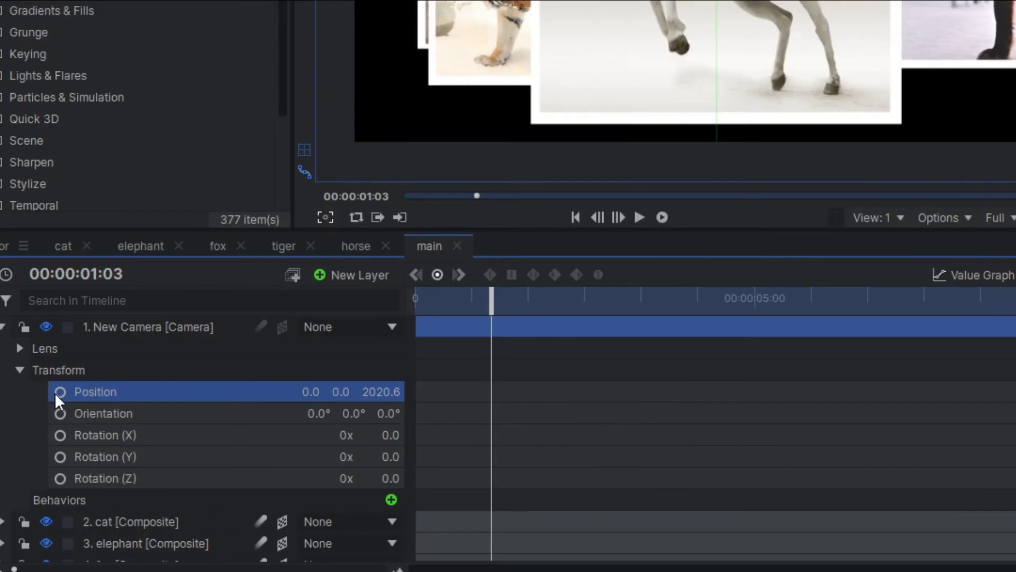
left_click(60, 391)
left_click_drag(492, 296, 274, 295)
left_click_drag(386, 391, 344, 391)
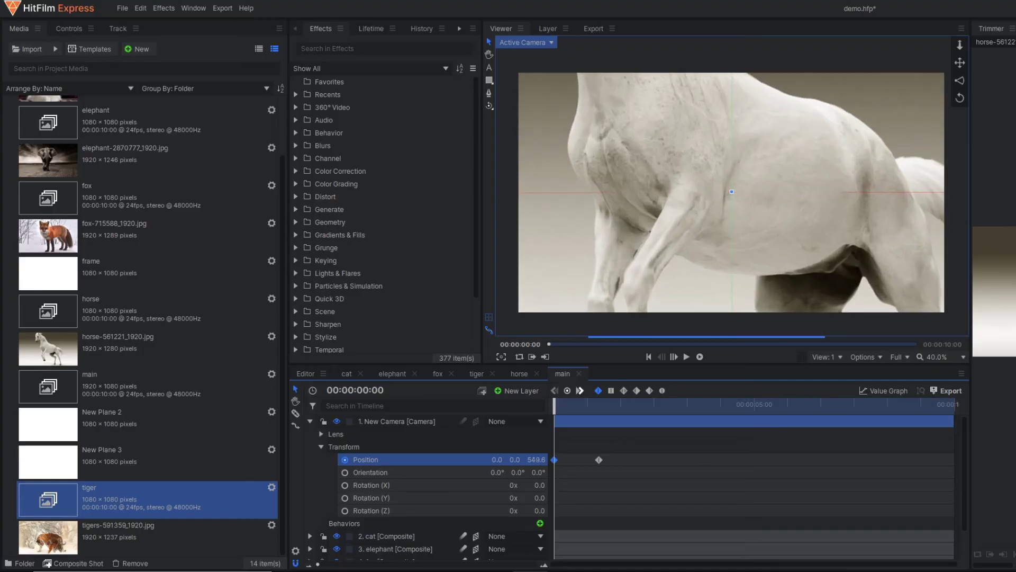
left_click_drag(536, 460, 498, 459)
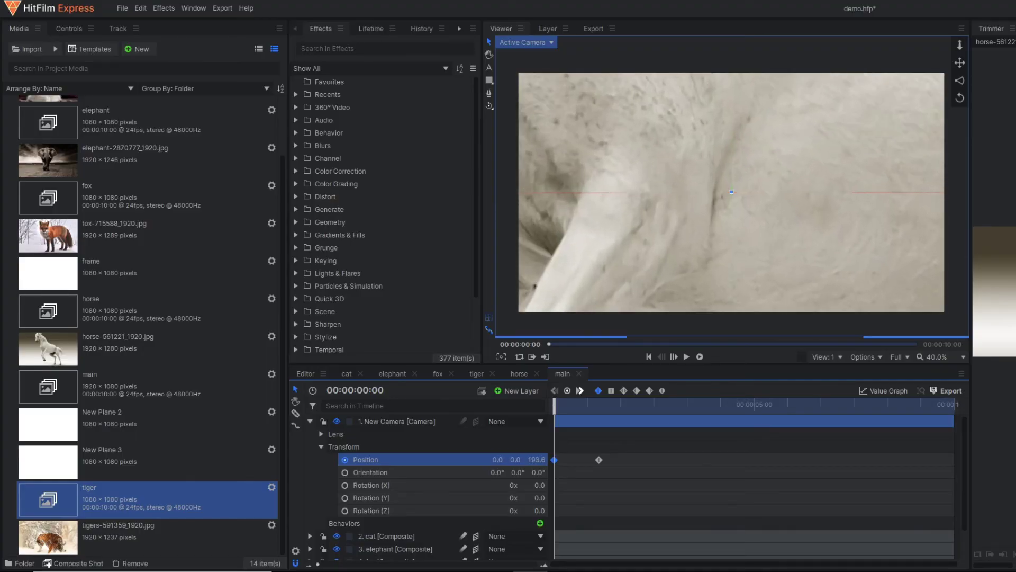
Step: Give both camera Position keyframes smooth interpolation and show them in the Value Graph
left_click_drag(639, 474, 533, 432)
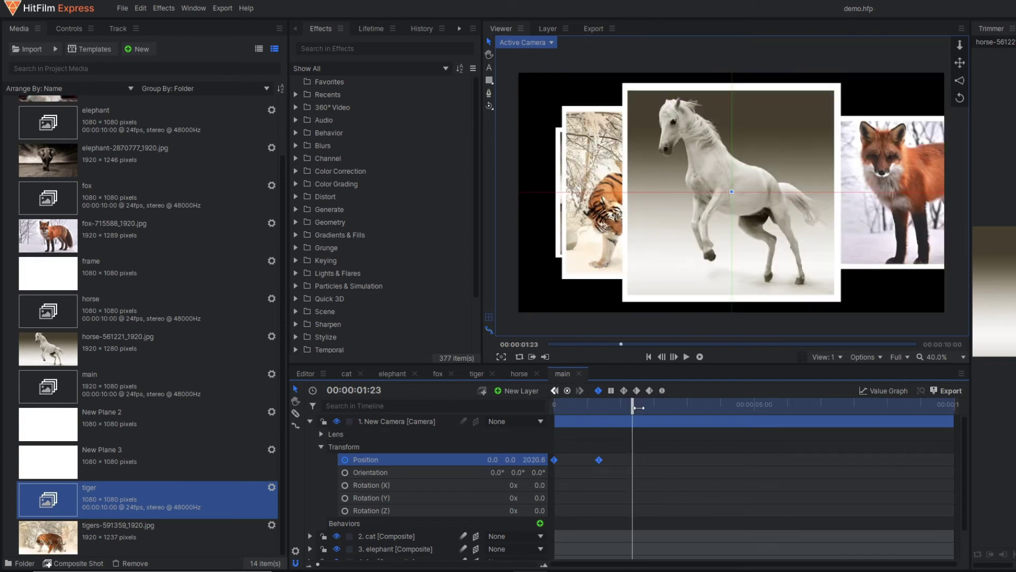
left_click(662, 390)
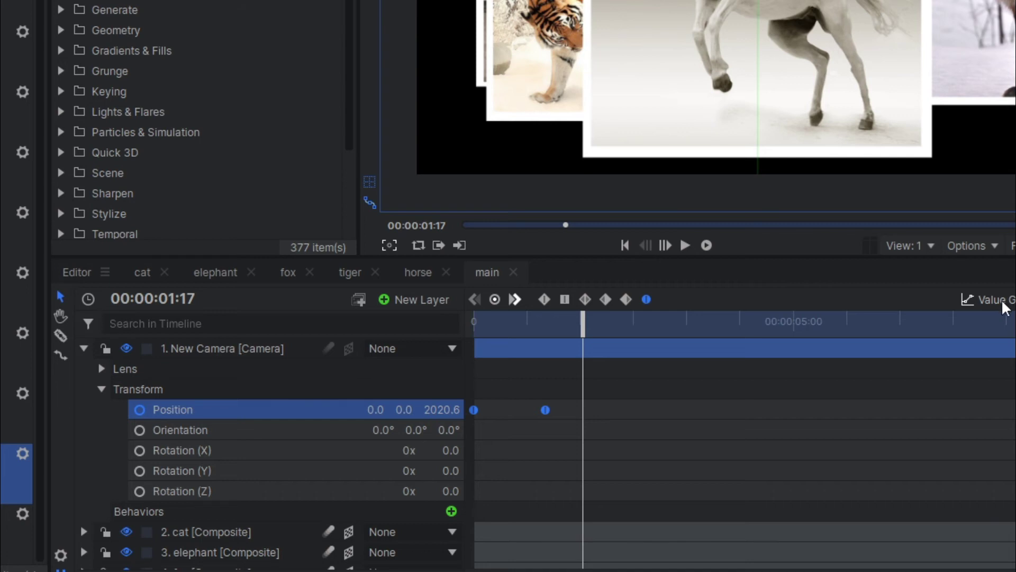
left_click(883, 391)
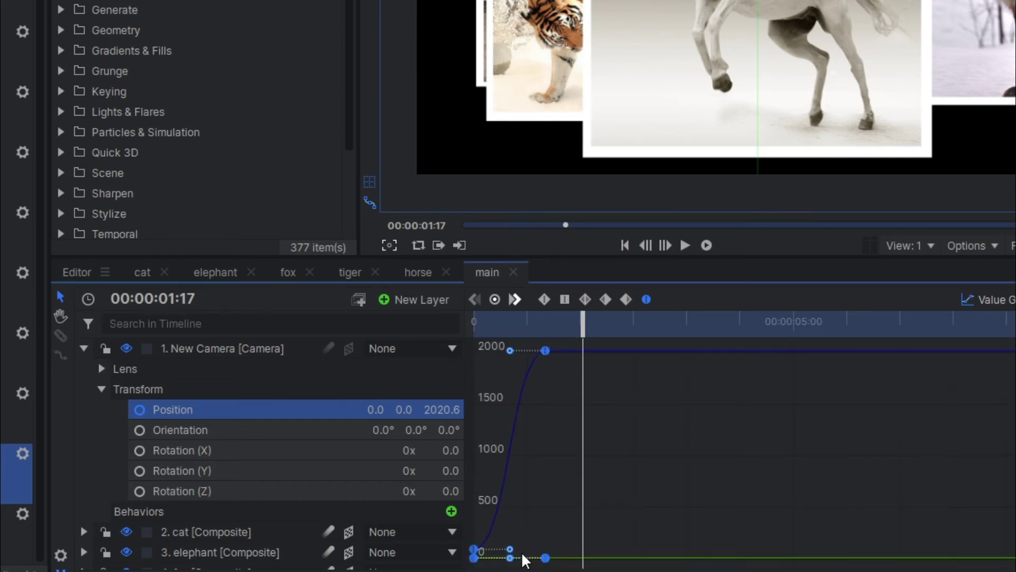
left_click_drag(510, 549, 570, 548)
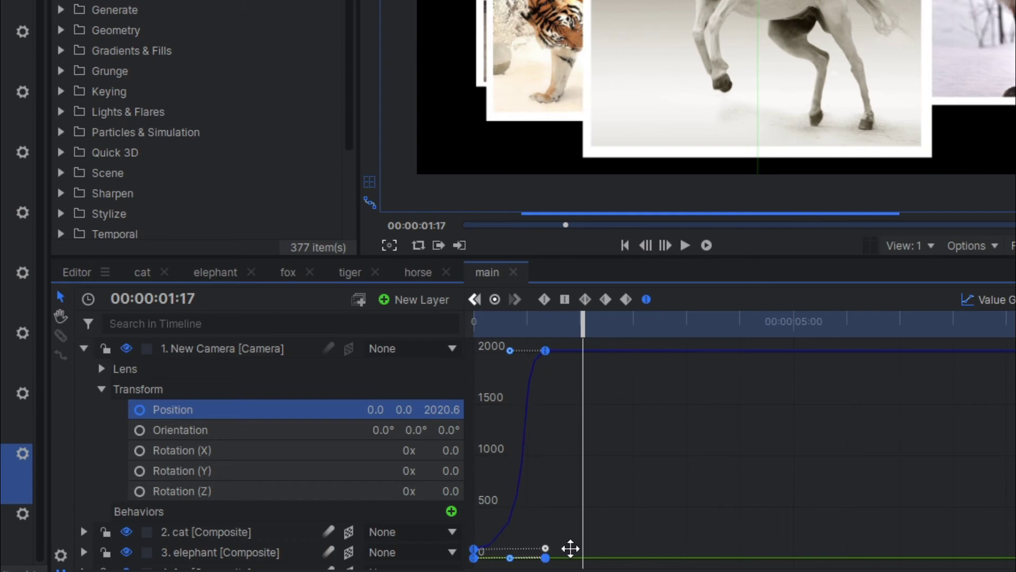
left_click(685, 245)
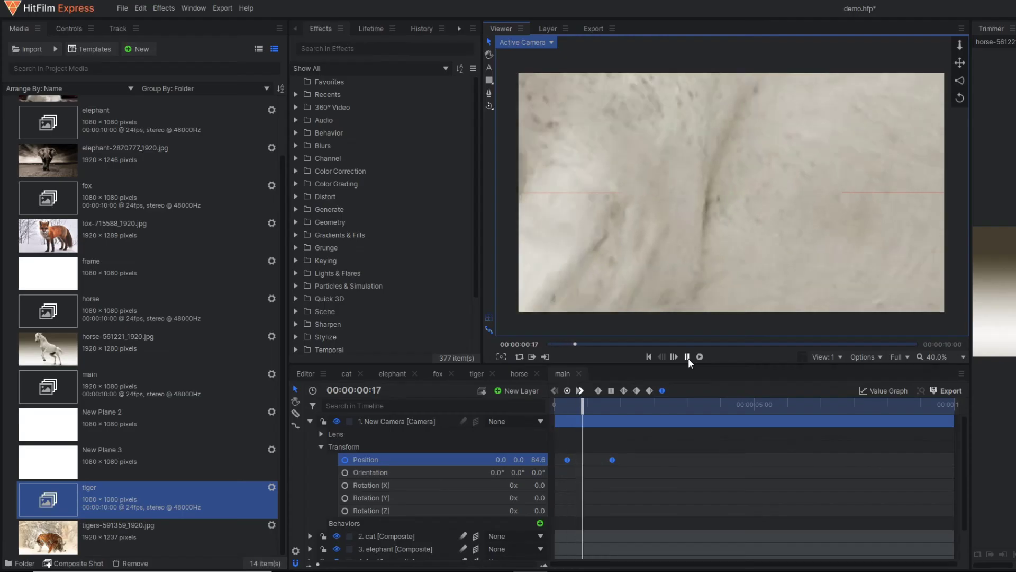
left_click(687, 357)
left_click(647, 405)
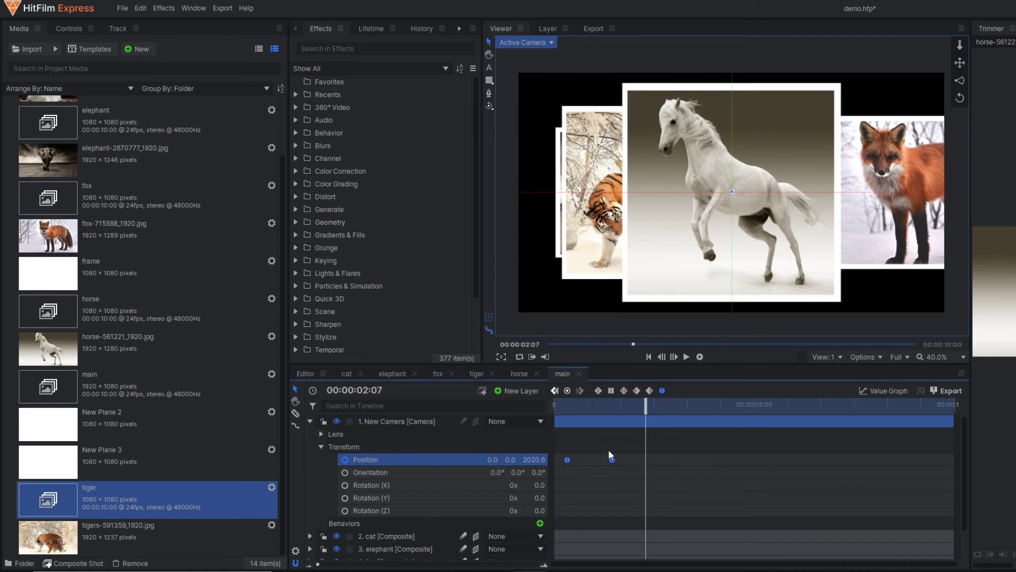
left_click_drag(645, 407, 615, 429)
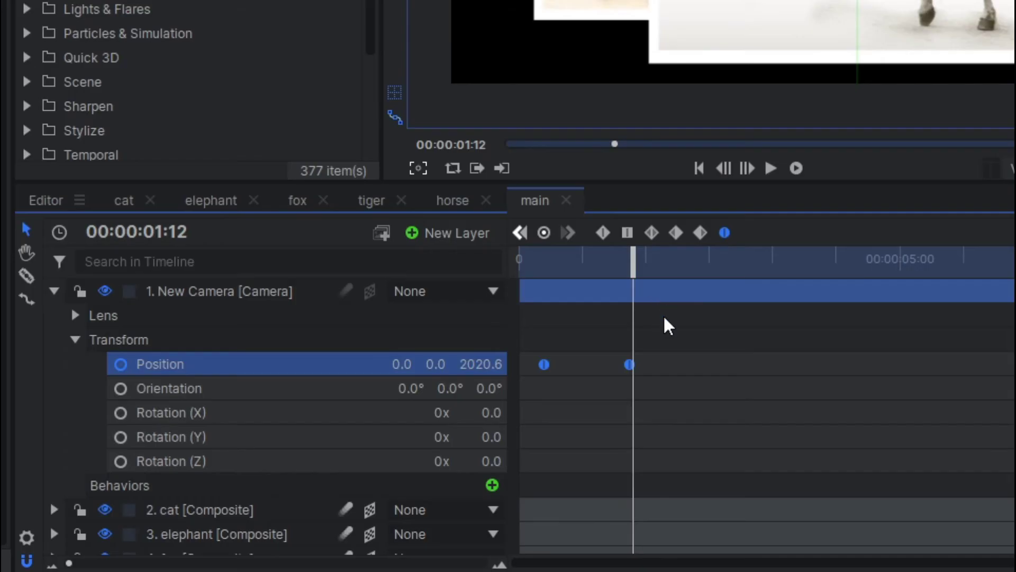
Step: Copy the 01:11 camera Position keyframe to 01:21 to hold on the horse
left_click_drag(633, 266, 662, 266)
left_click(629, 364)
mouse_move(633, 364)
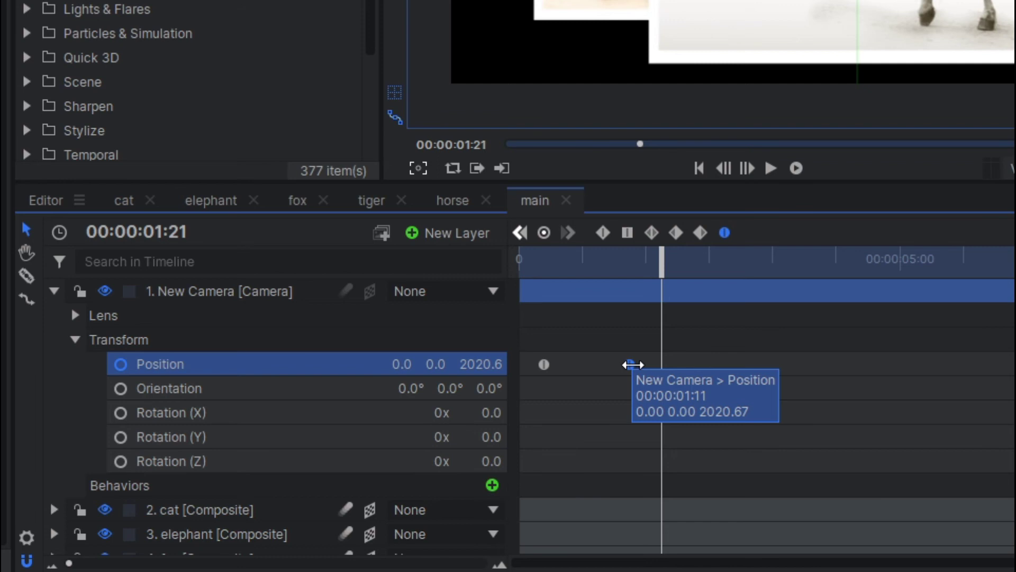
left_click_drag(630, 364, 662, 365)
left_click(735, 359)
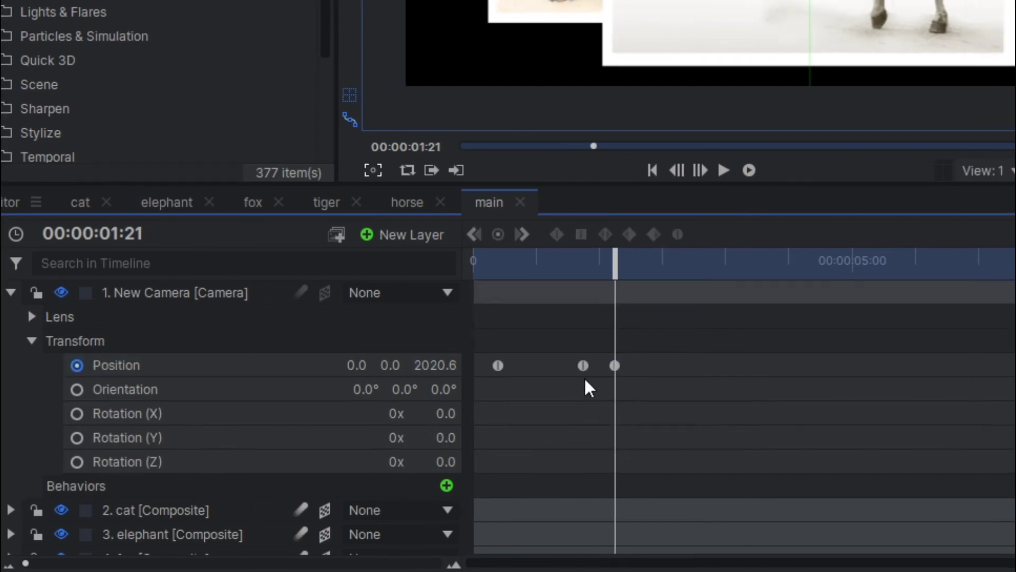
mouse_move(628, 366)
left_click(583, 365)
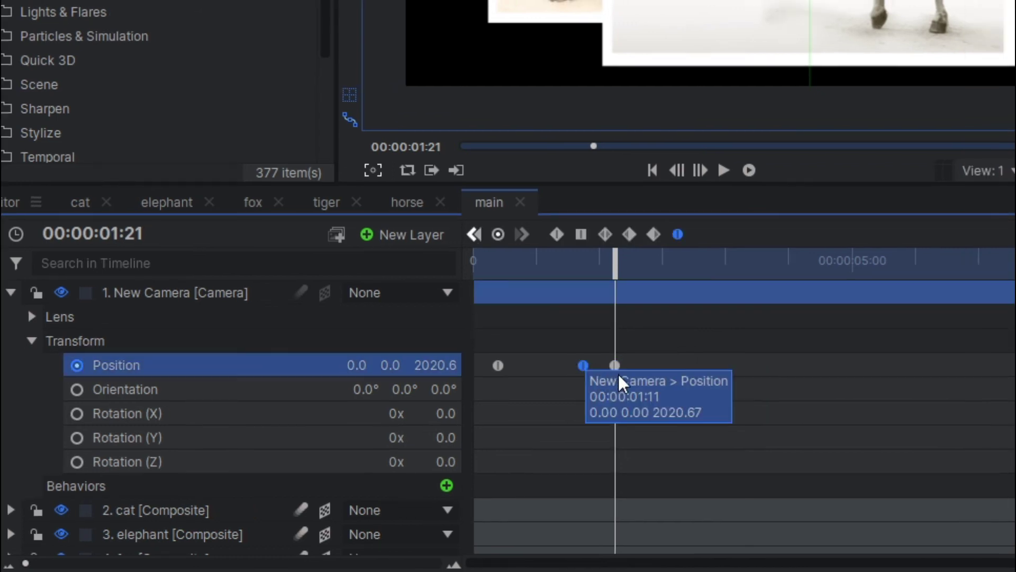
left_click(615, 364)
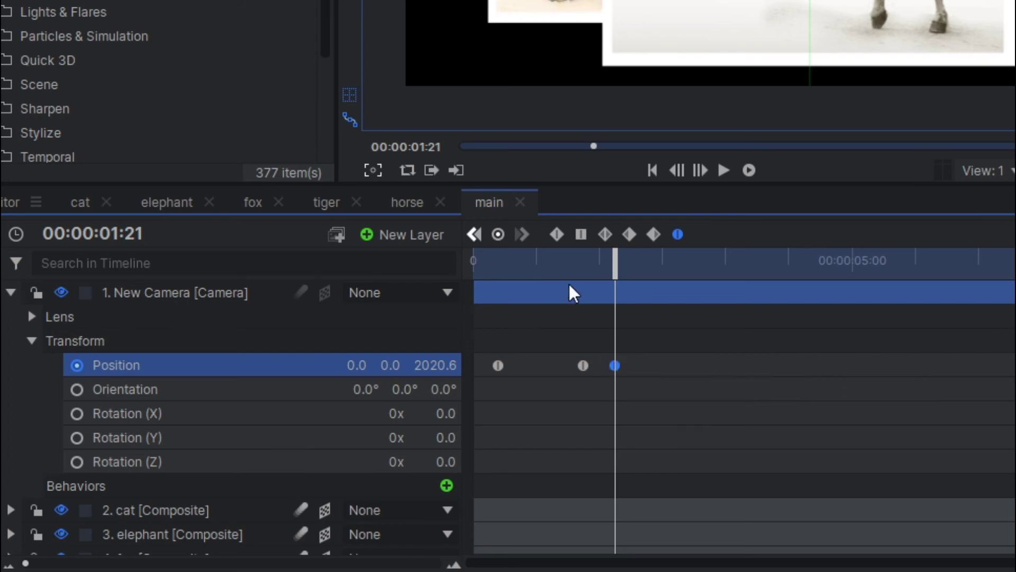
left_click(592, 304)
mouse_move(614, 407)
left_mouse_down()
mouse_move(629, 409)
mouse_move(629, 421)
left_mouse_up()
Step: Keyframe Position X 764 at 02:14 and Z 965.6 at 03:06, close on the fox
left_click(652, 406)
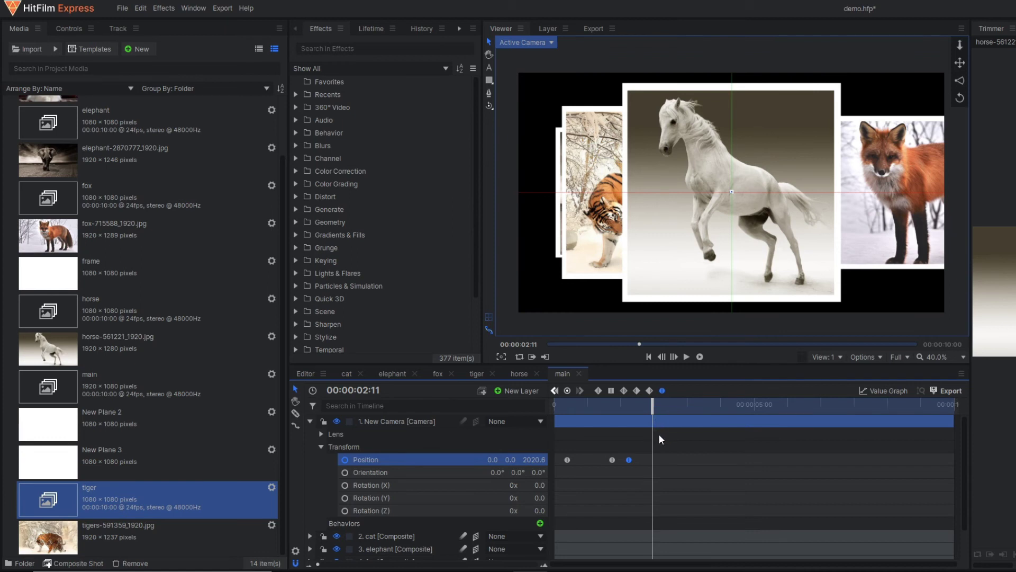
left_click_drag(653, 405, 658, 405)
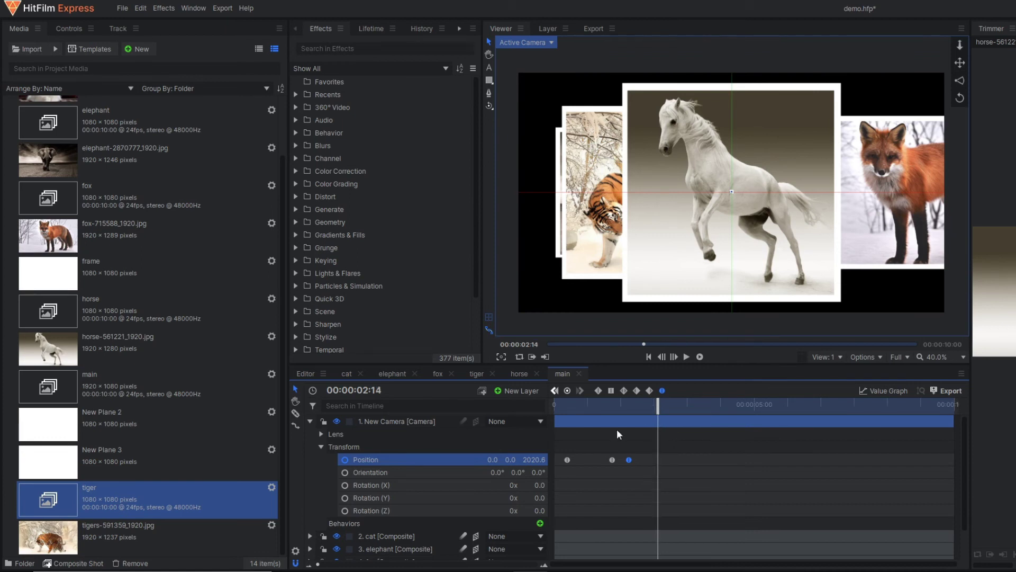
left_click_drag(492, 459, 556, 459)
left_click_drag(609, 407, 684, 406)
left_click_drag(534, 459, 556, 459)
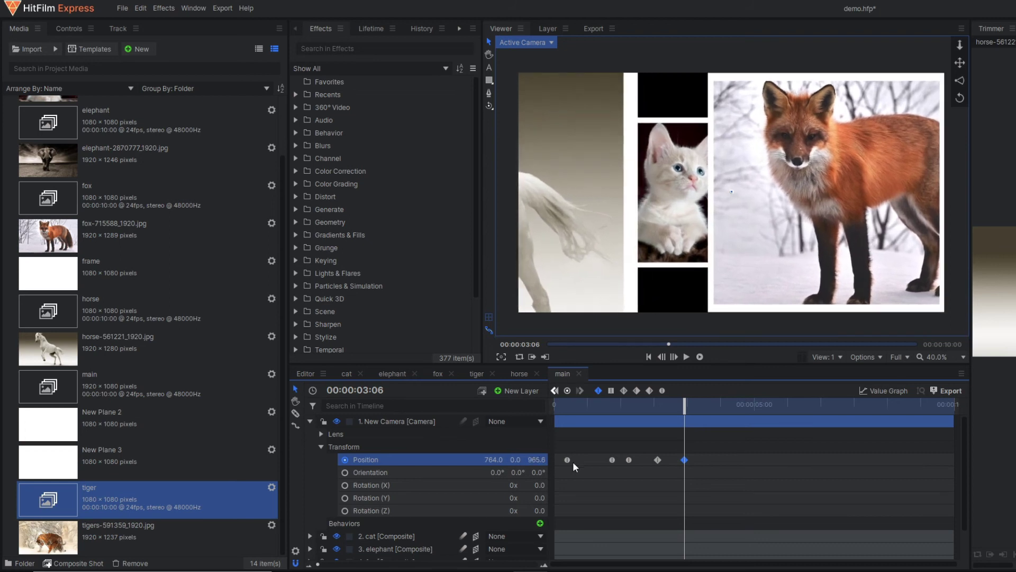
Step: Preview the camera animation and save the project
left_click(582, 406)
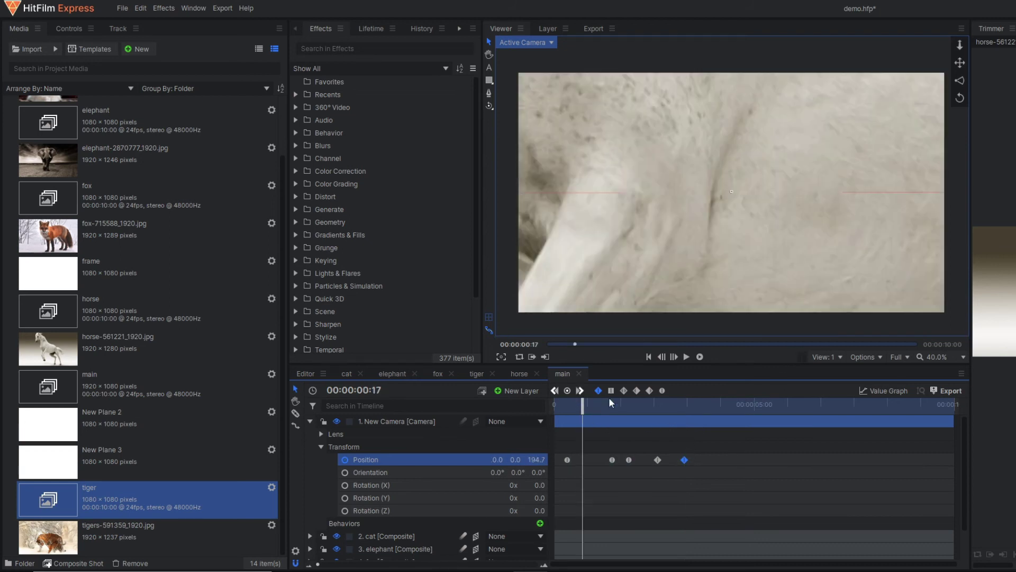
left_click(687, 354)
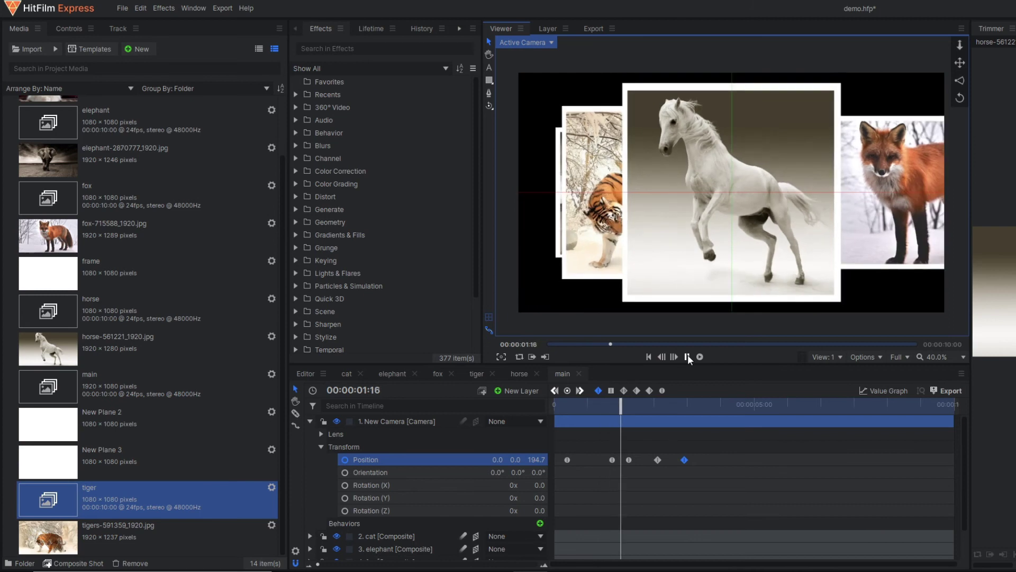
left_click(688, 355)
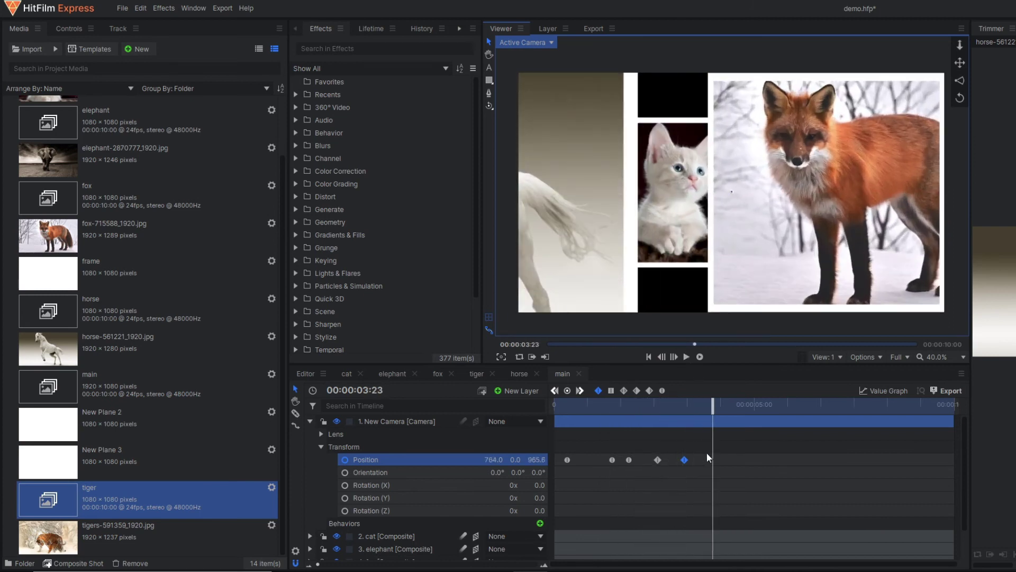
key("ctrl+z")
key("ctrl+z")
left_click(687, 357)
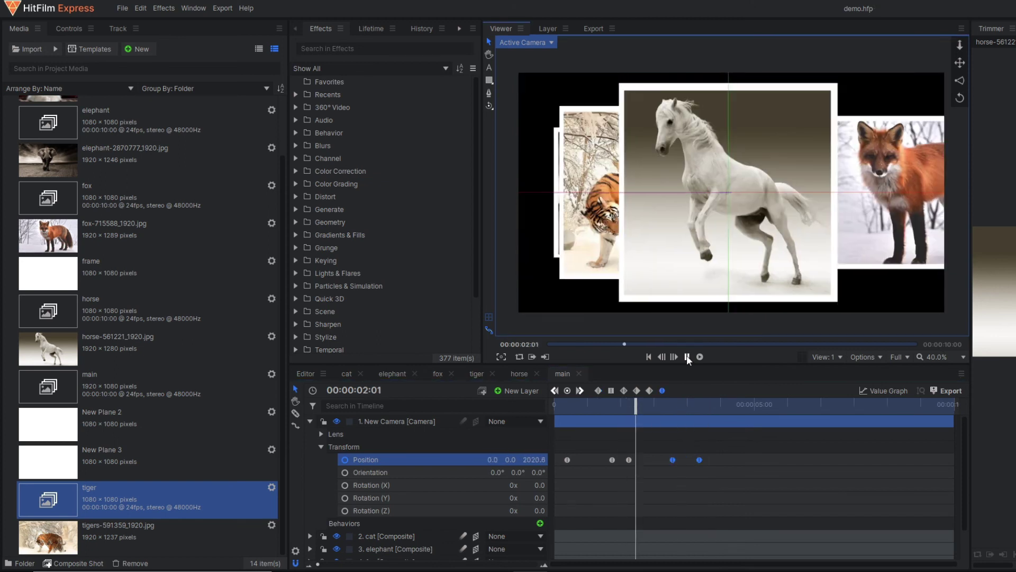
left_click(687, 357)
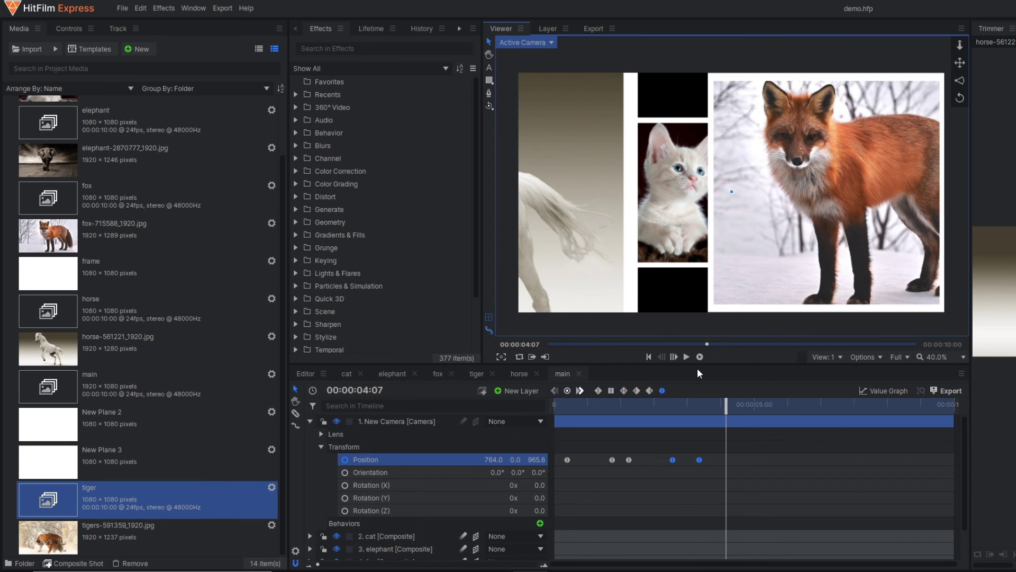
Step: Shift the fox keyframe later, then at 05:07 pull back to Z 2340.6 toward the tiger
mouse_move(699, 459)
left_click_drag(701, 458, 718, 460)
left_click_drag(726, 405, 766, 404)
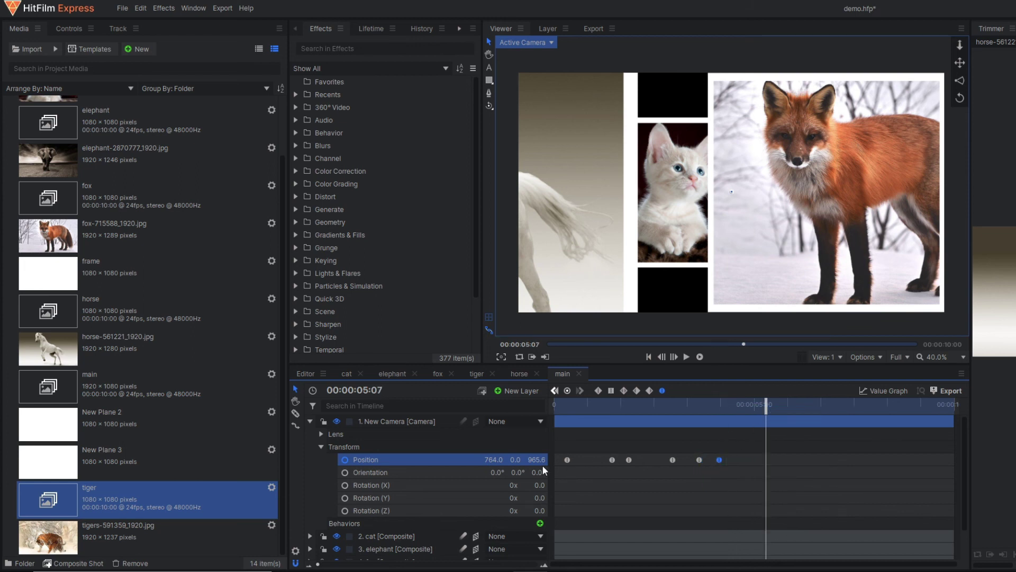
left_click_drag(536, 459, 520, 467)
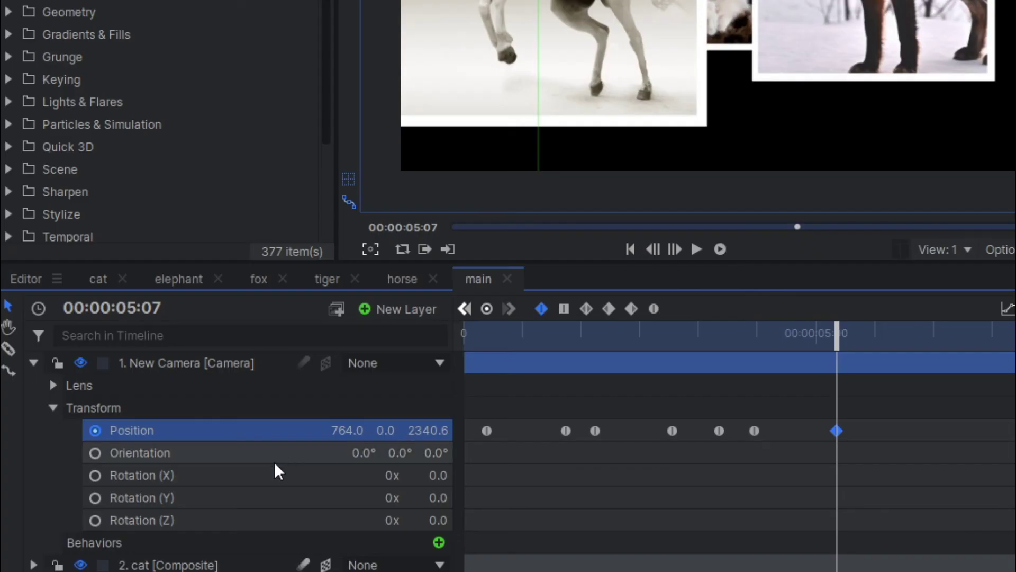
left_click_drag(347, 429, 185, 430)
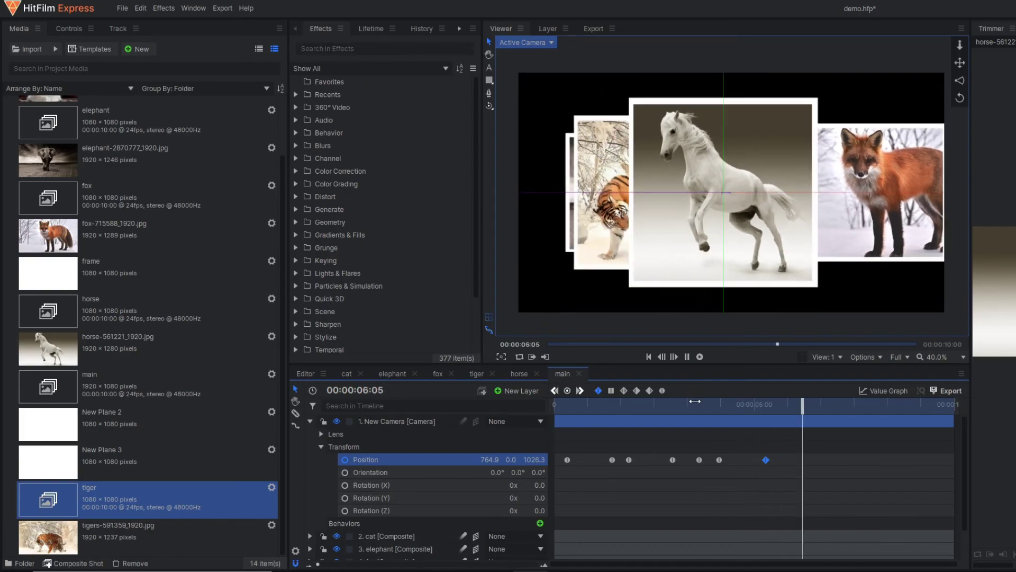
Step: Move the tiger frame left along X, then set the time to 07:04
left_click(577, 265)
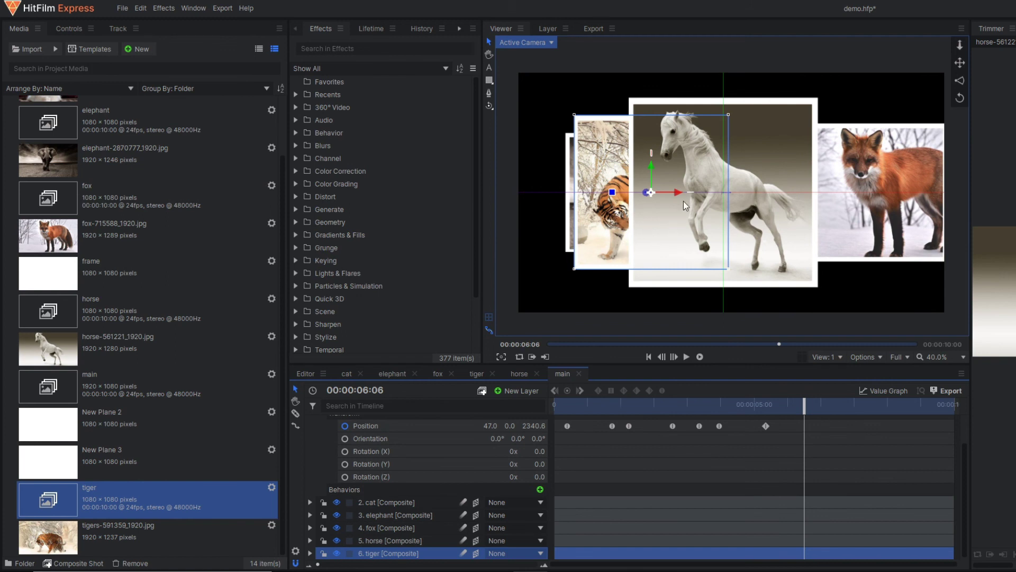
left_click_drag(678, 192, 646, 197)
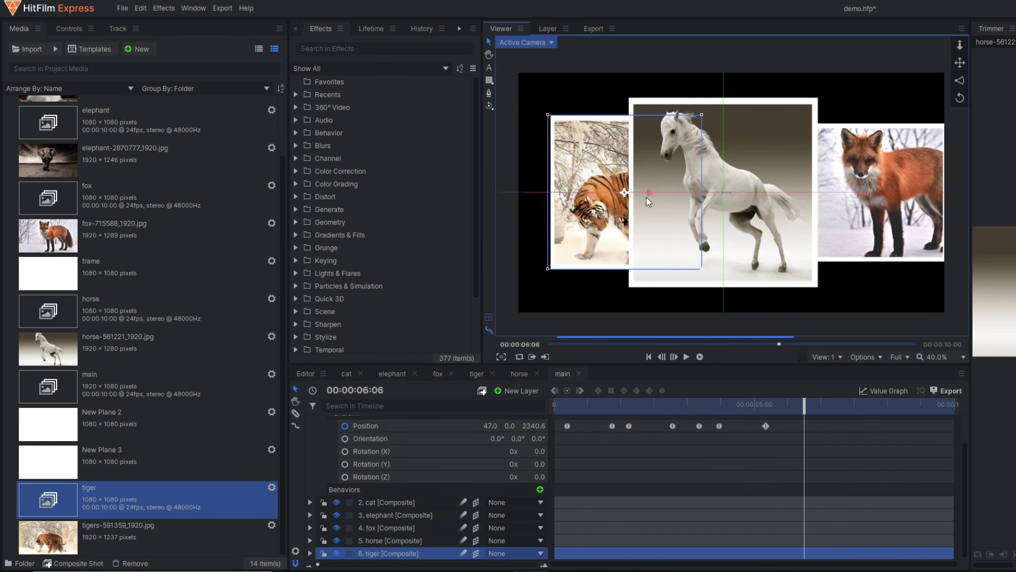
left_click(835, 436)
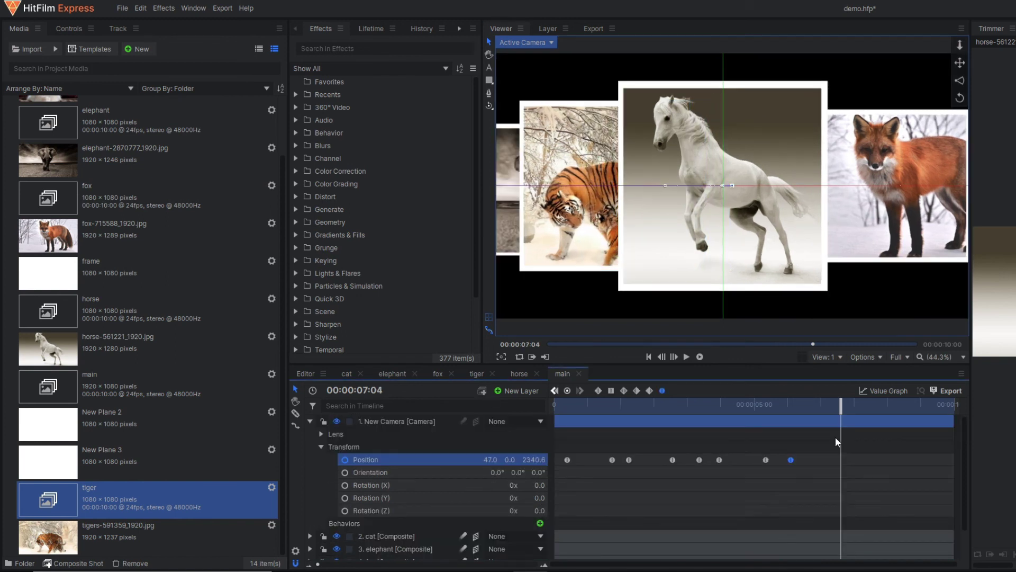